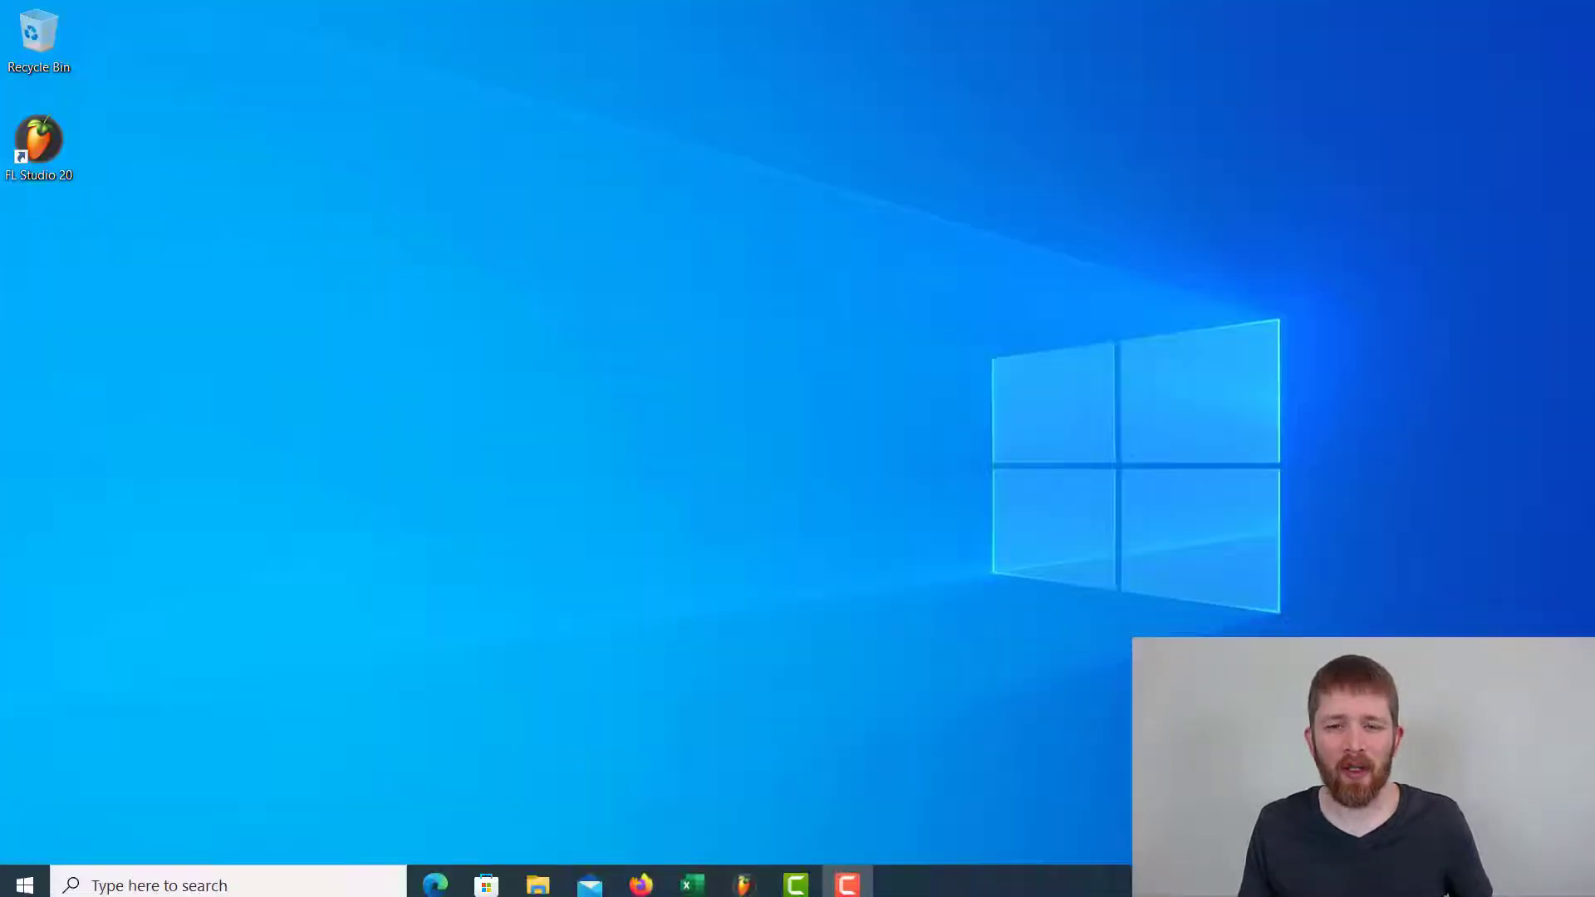
- Restore the FL Studio project window with the Twinkle Twinkle Little Star clip on Track 1
click(744, 877)
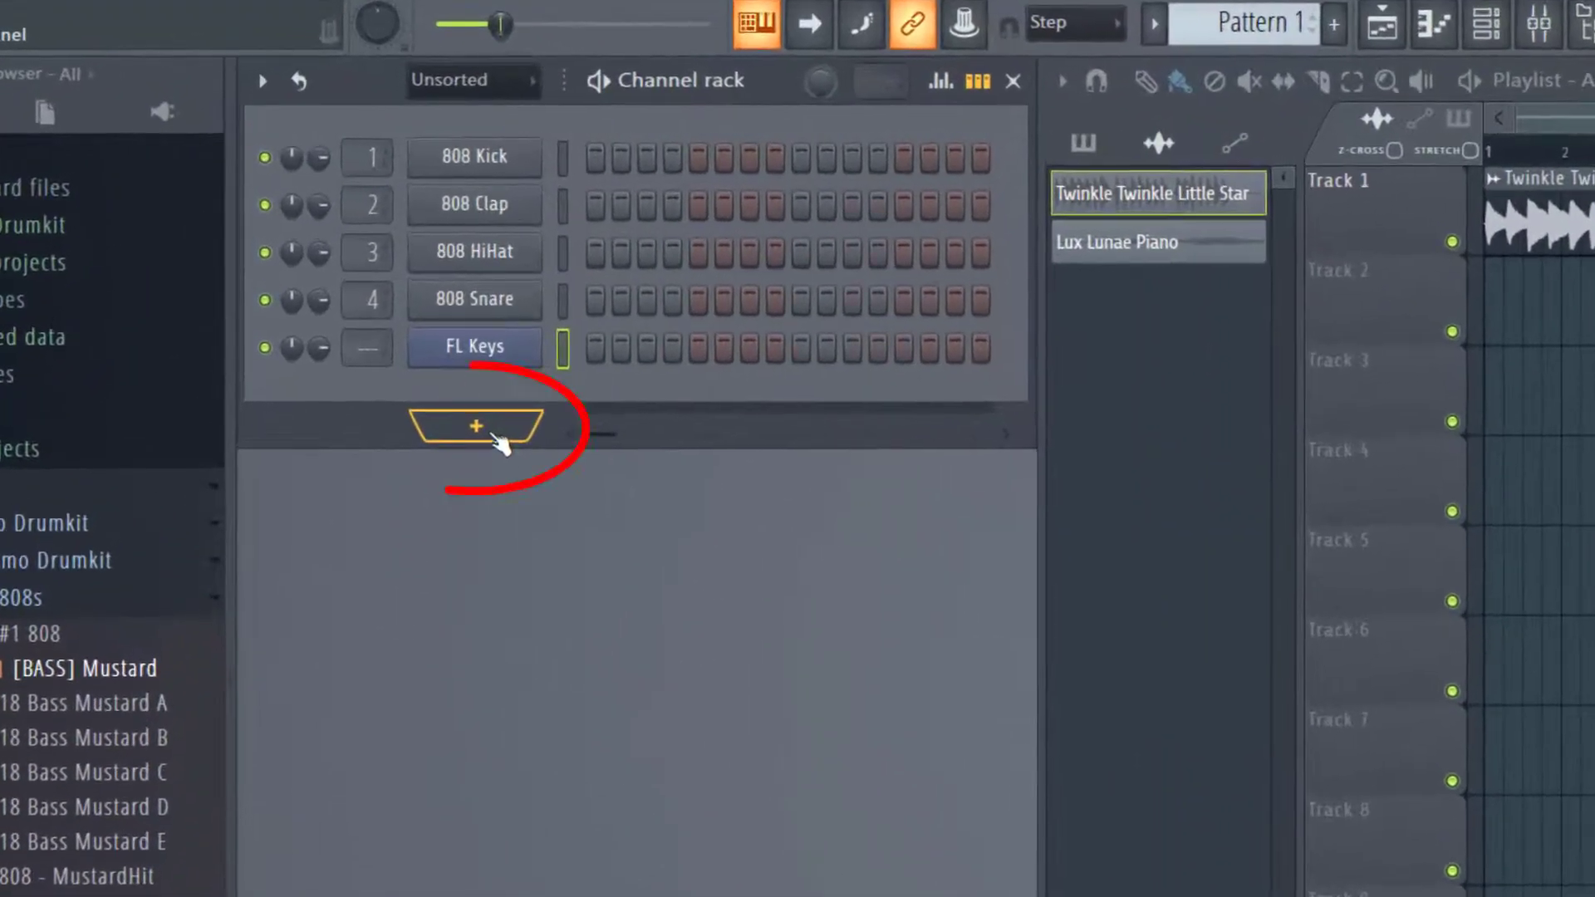
- Add a new Audio Clip channel to the channel rack, leaving it without a sound file
click(405, 338)
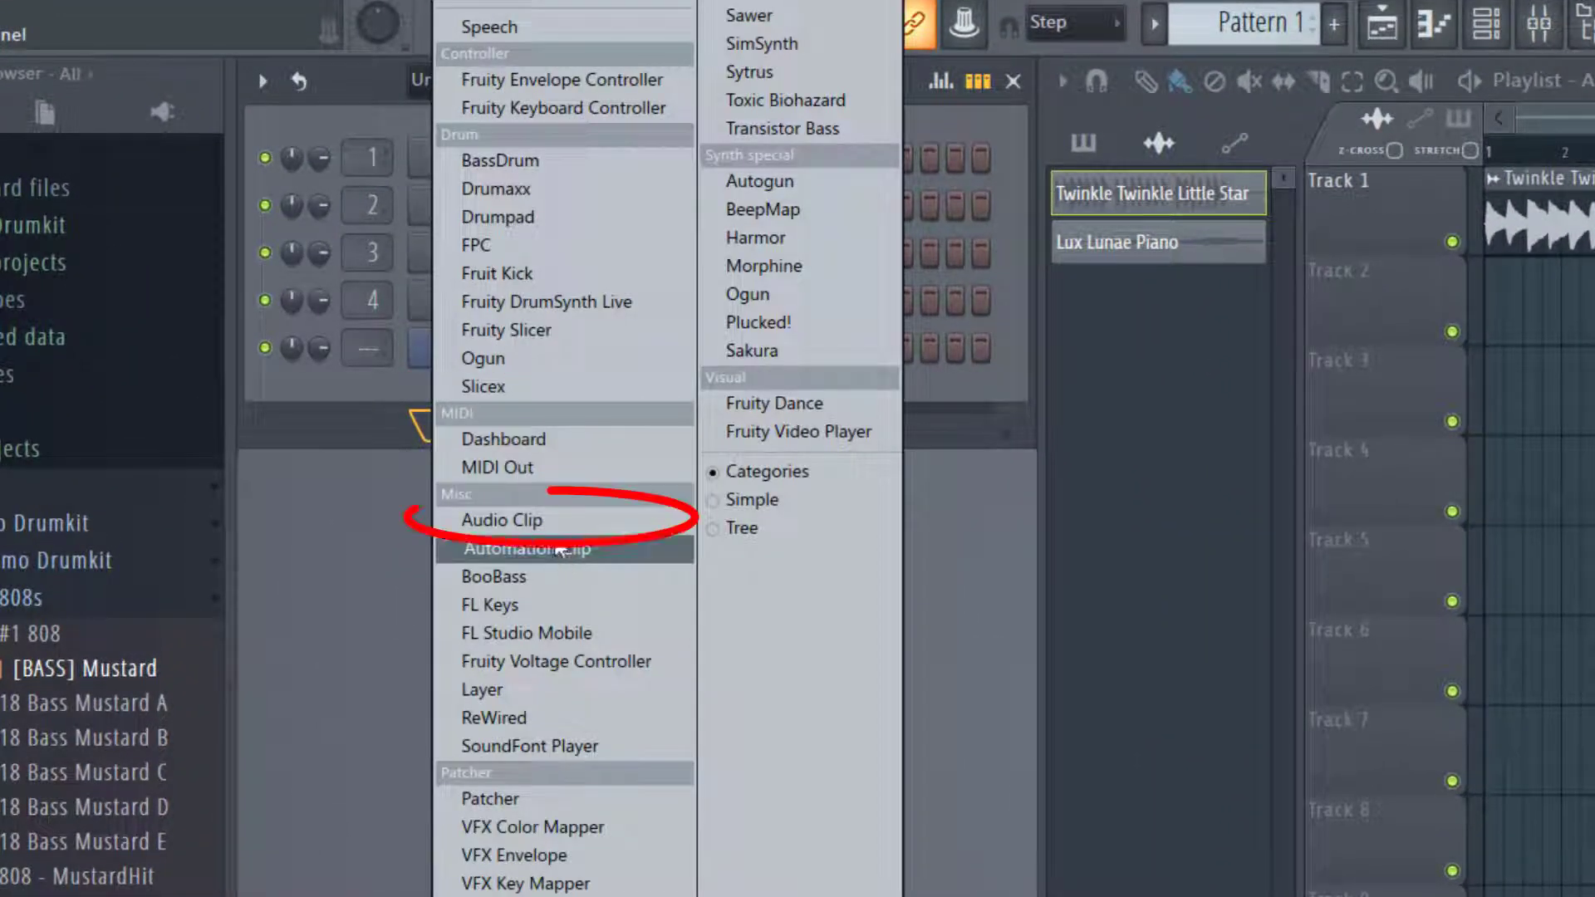
click(502, 520)
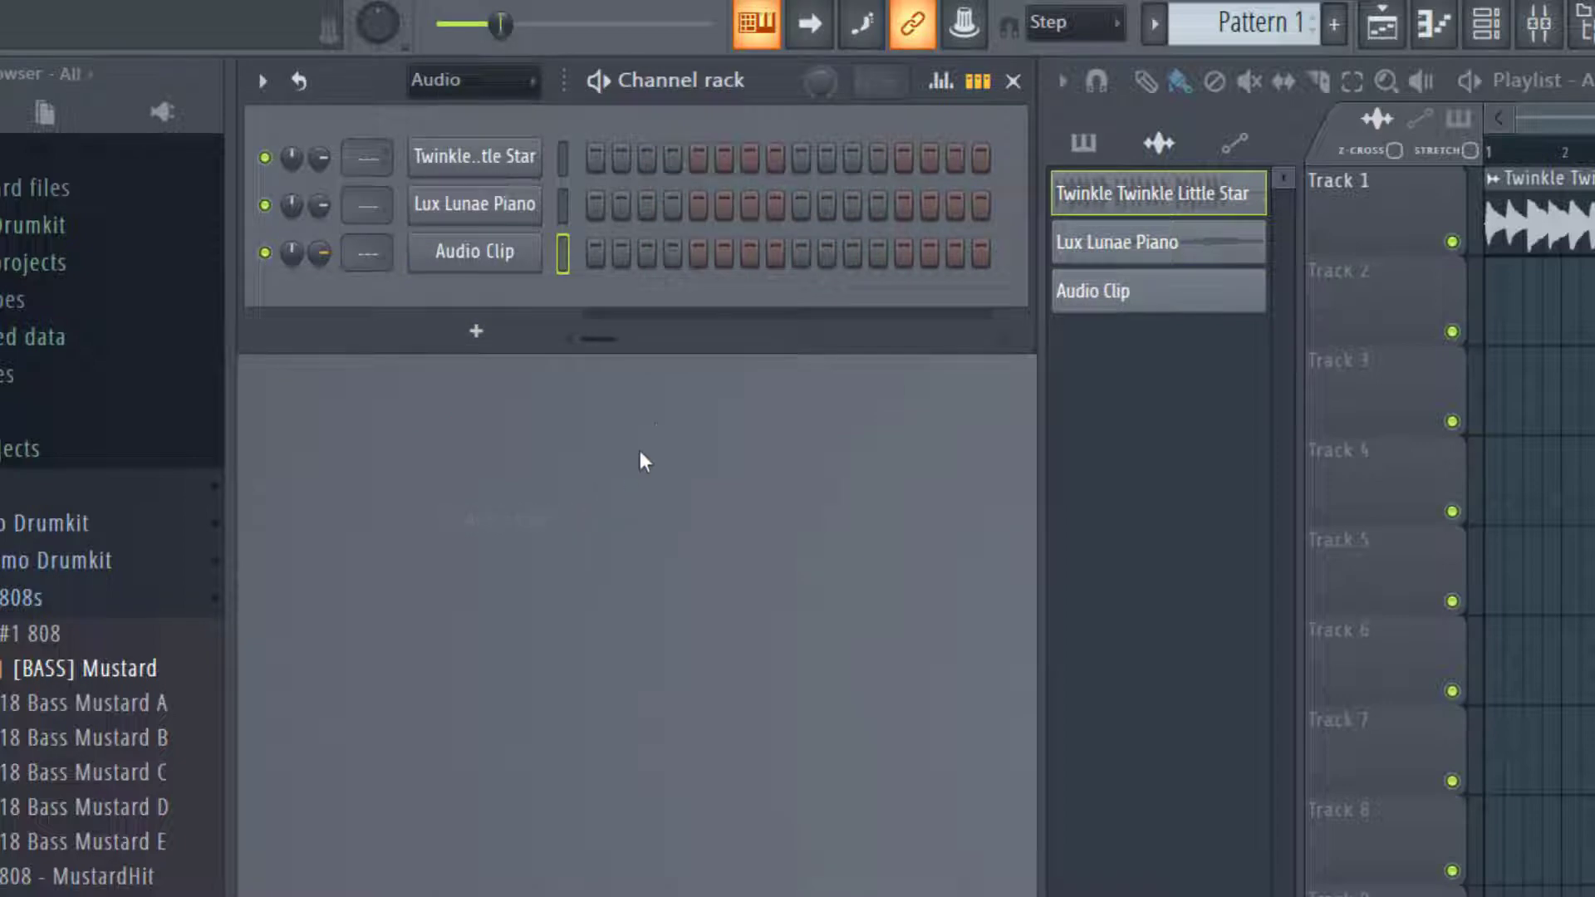
click(481, 259)
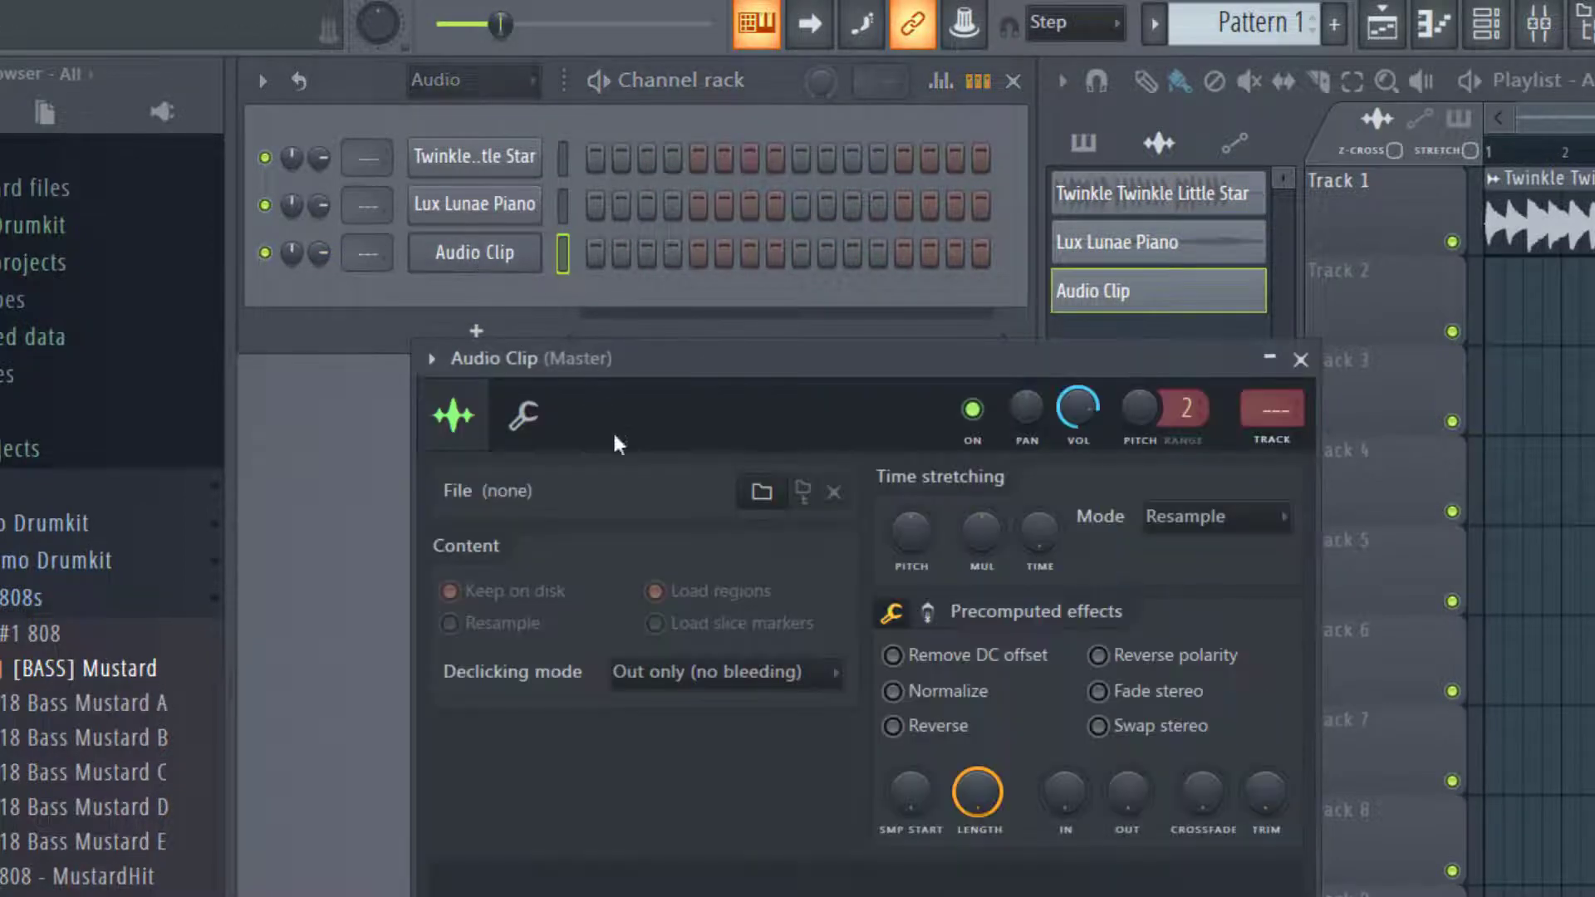
click(761, 507)
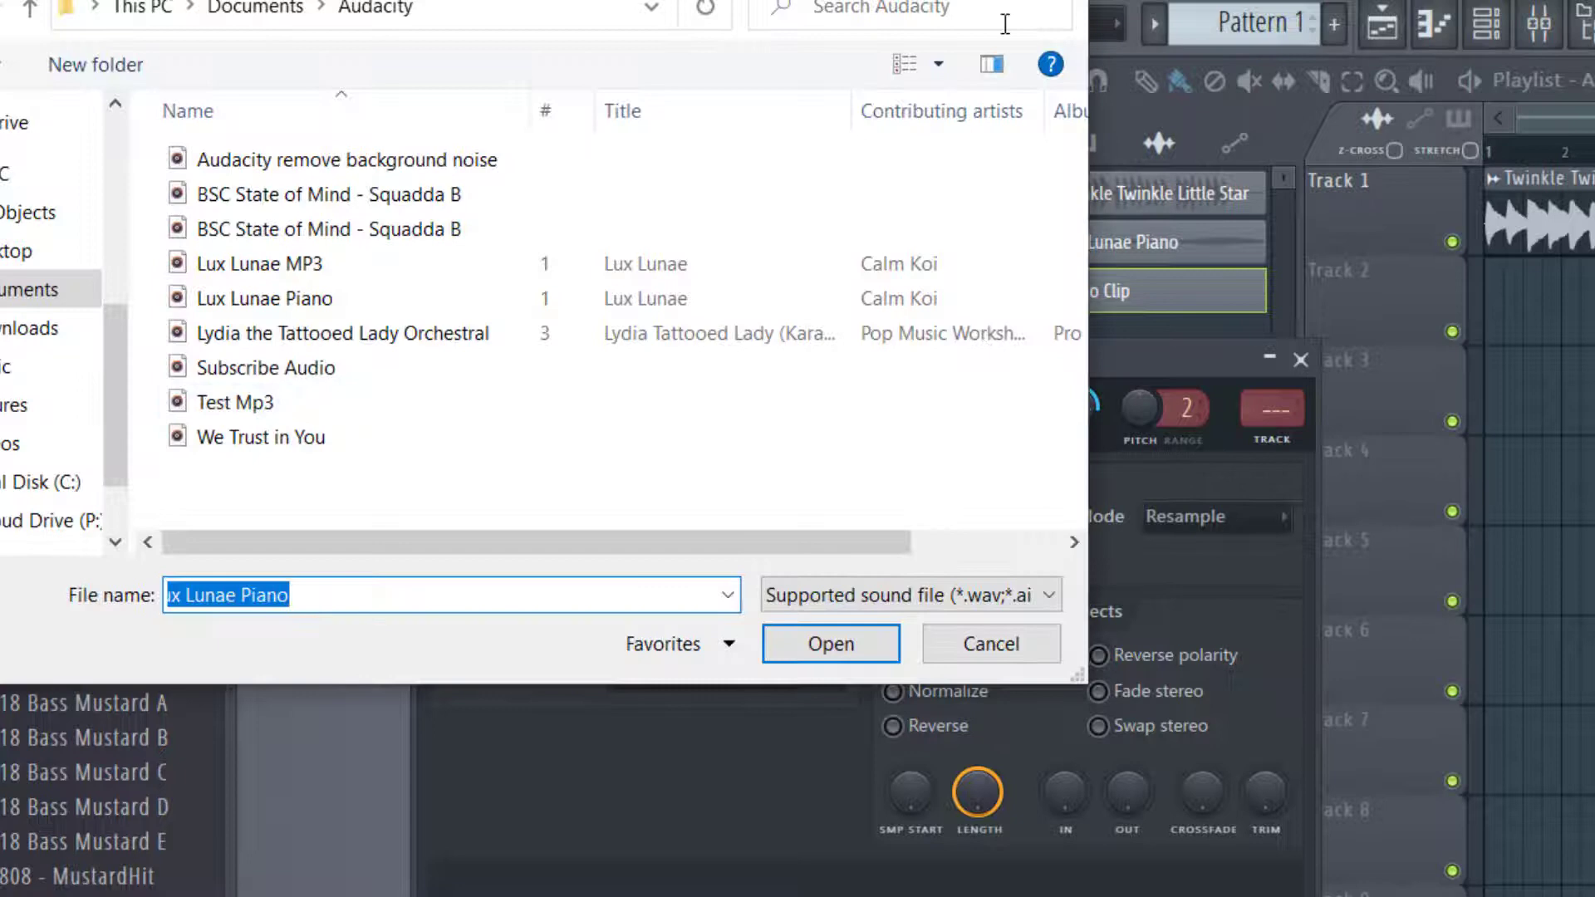
key(Escape)
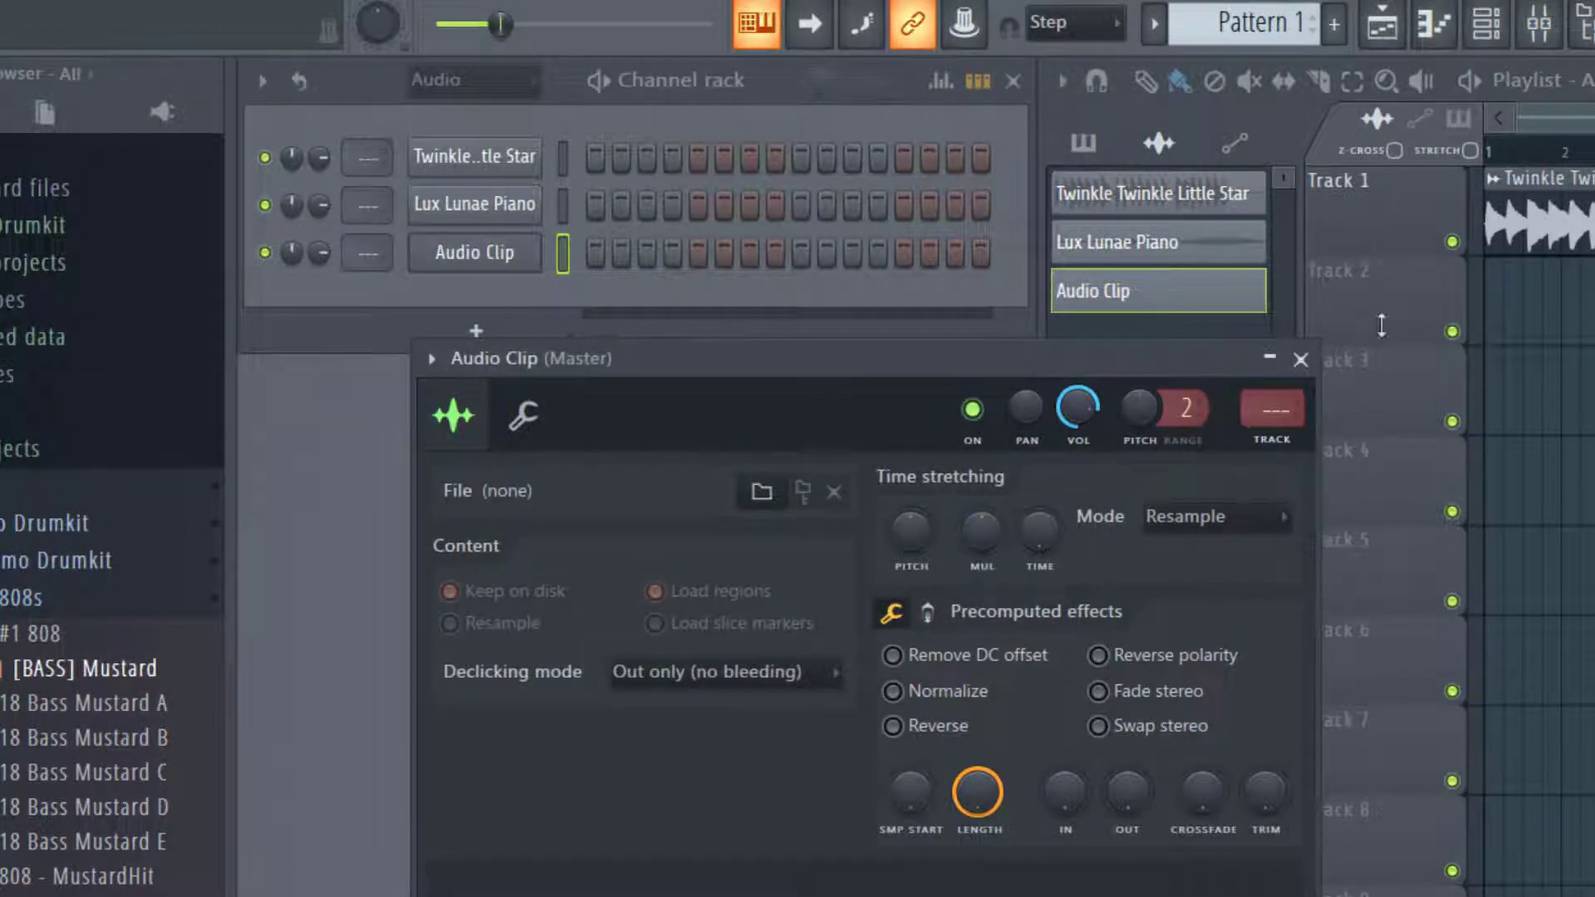
click(1301, 359)
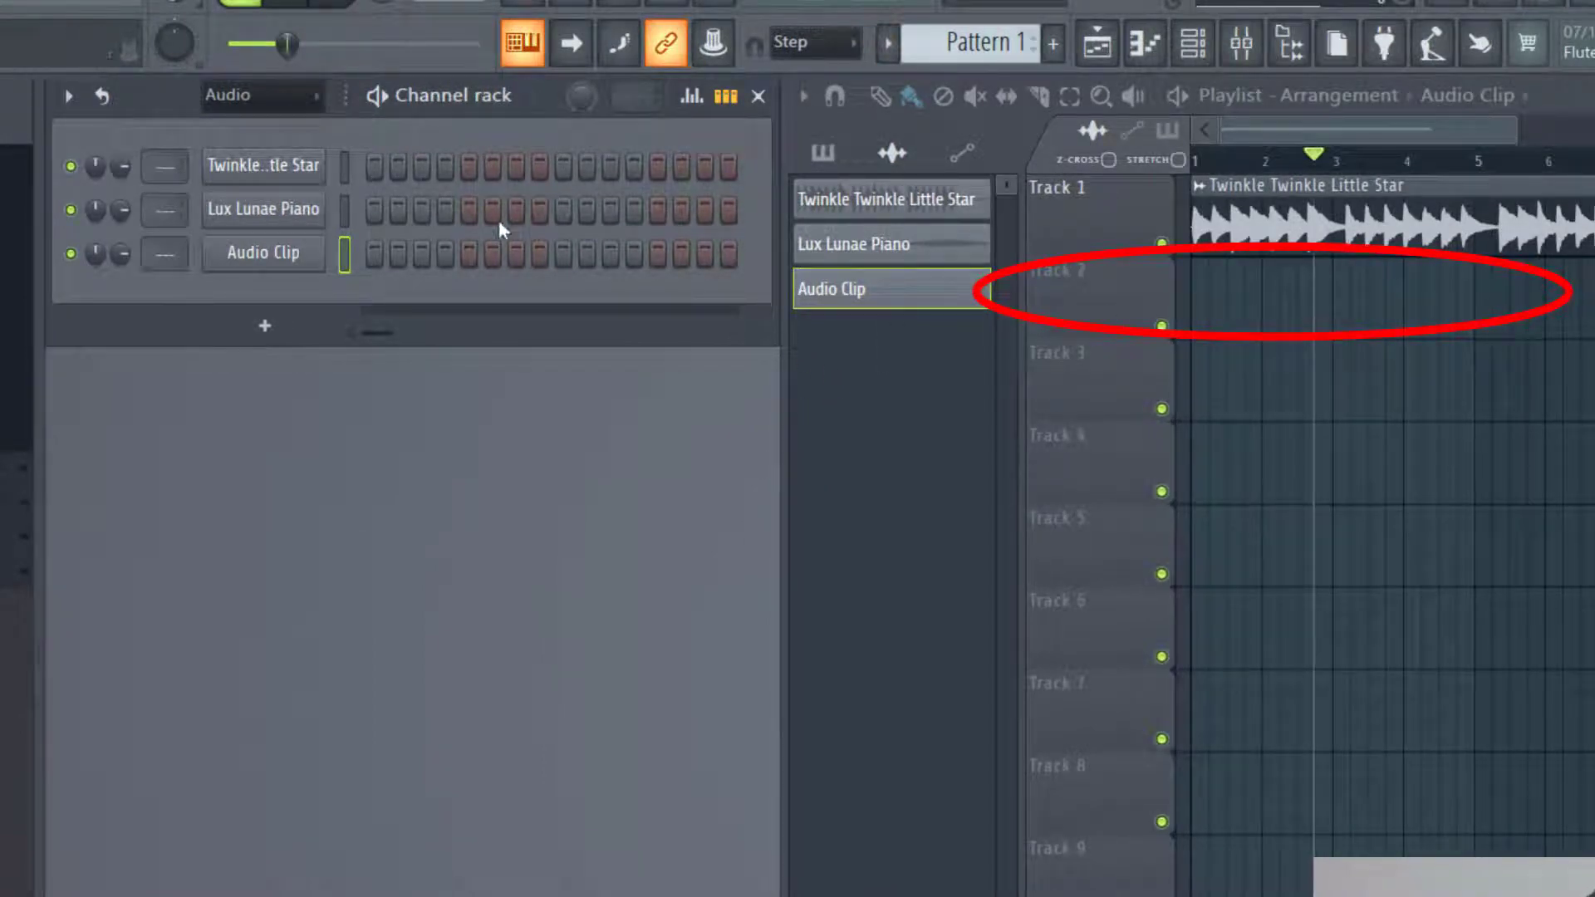
- Filter the channel rack to the Unsorted group and make FL Keys the selected channel
click(296, 96)
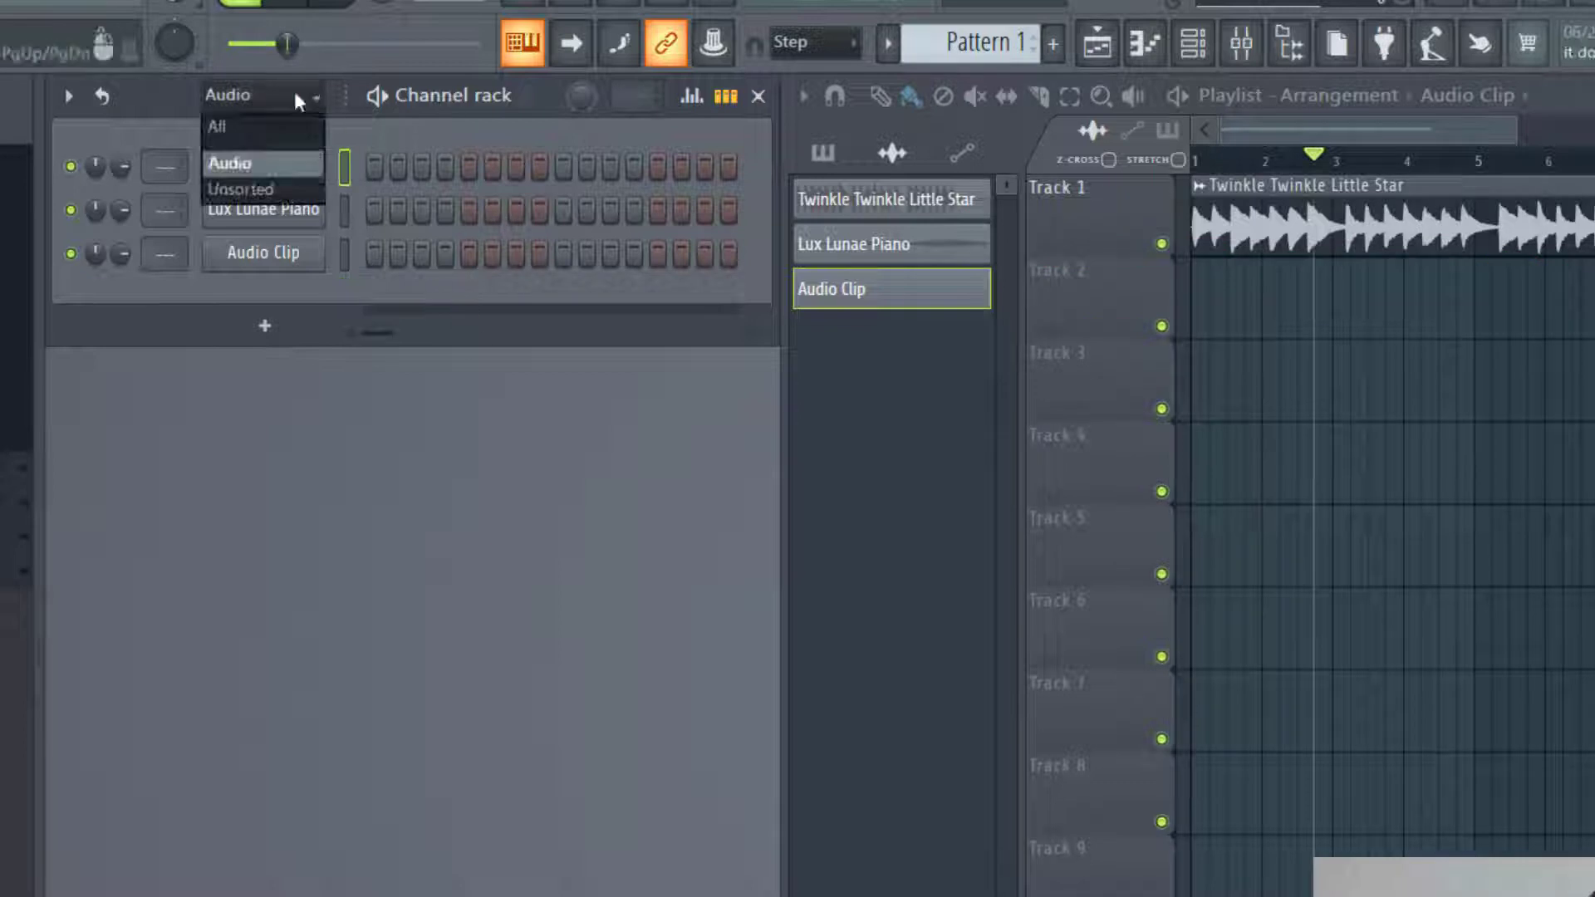
click(278, 191)
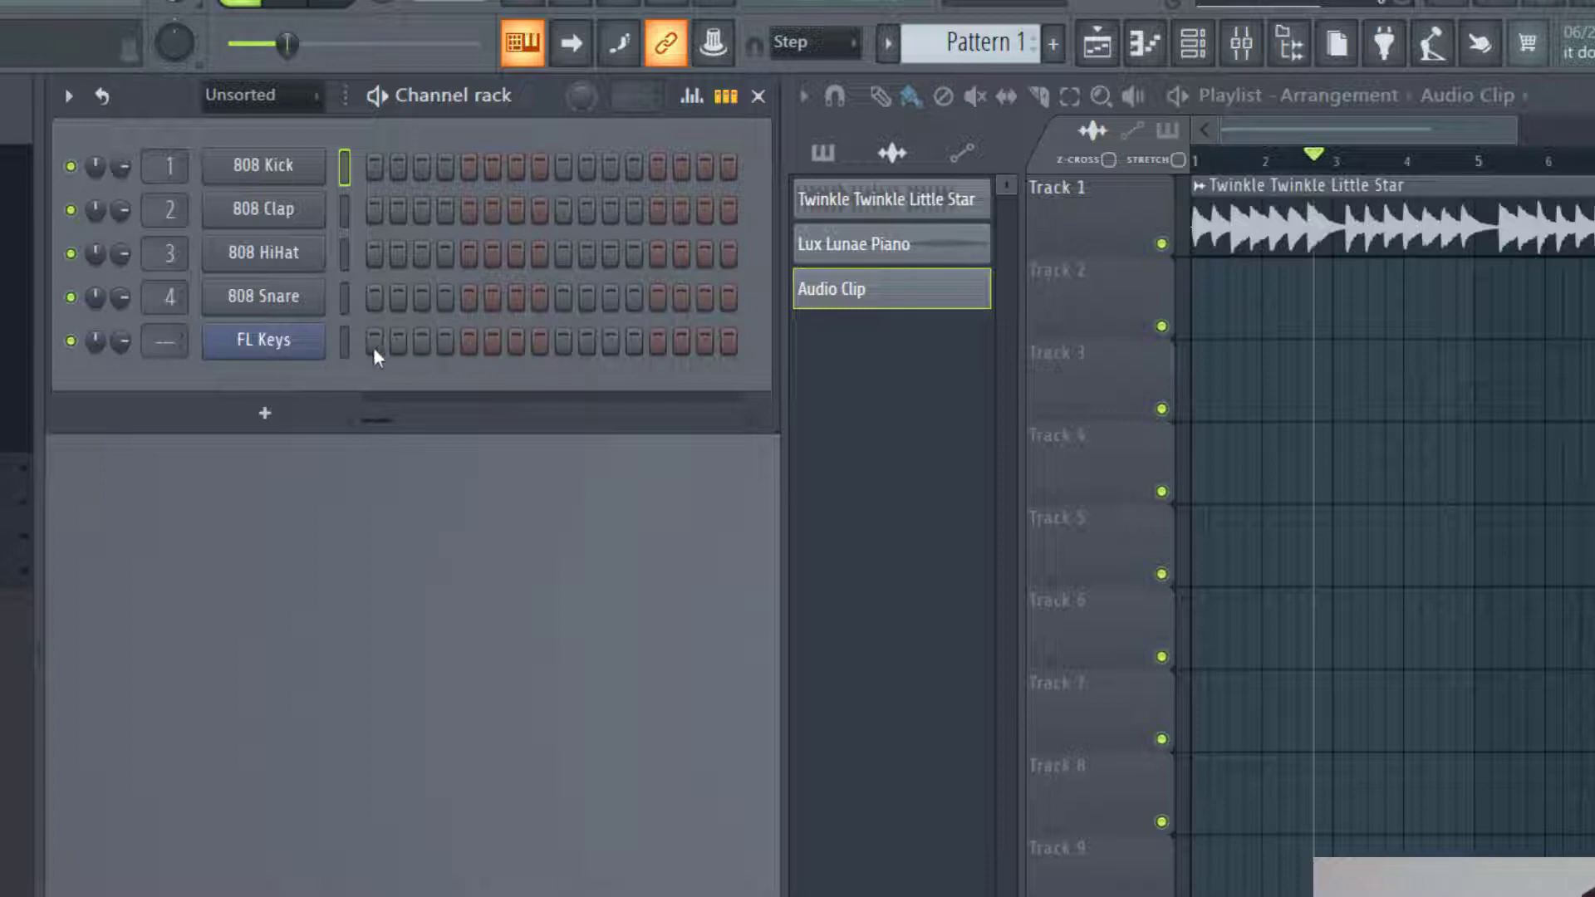
click(344, 340)
click(344, 211)
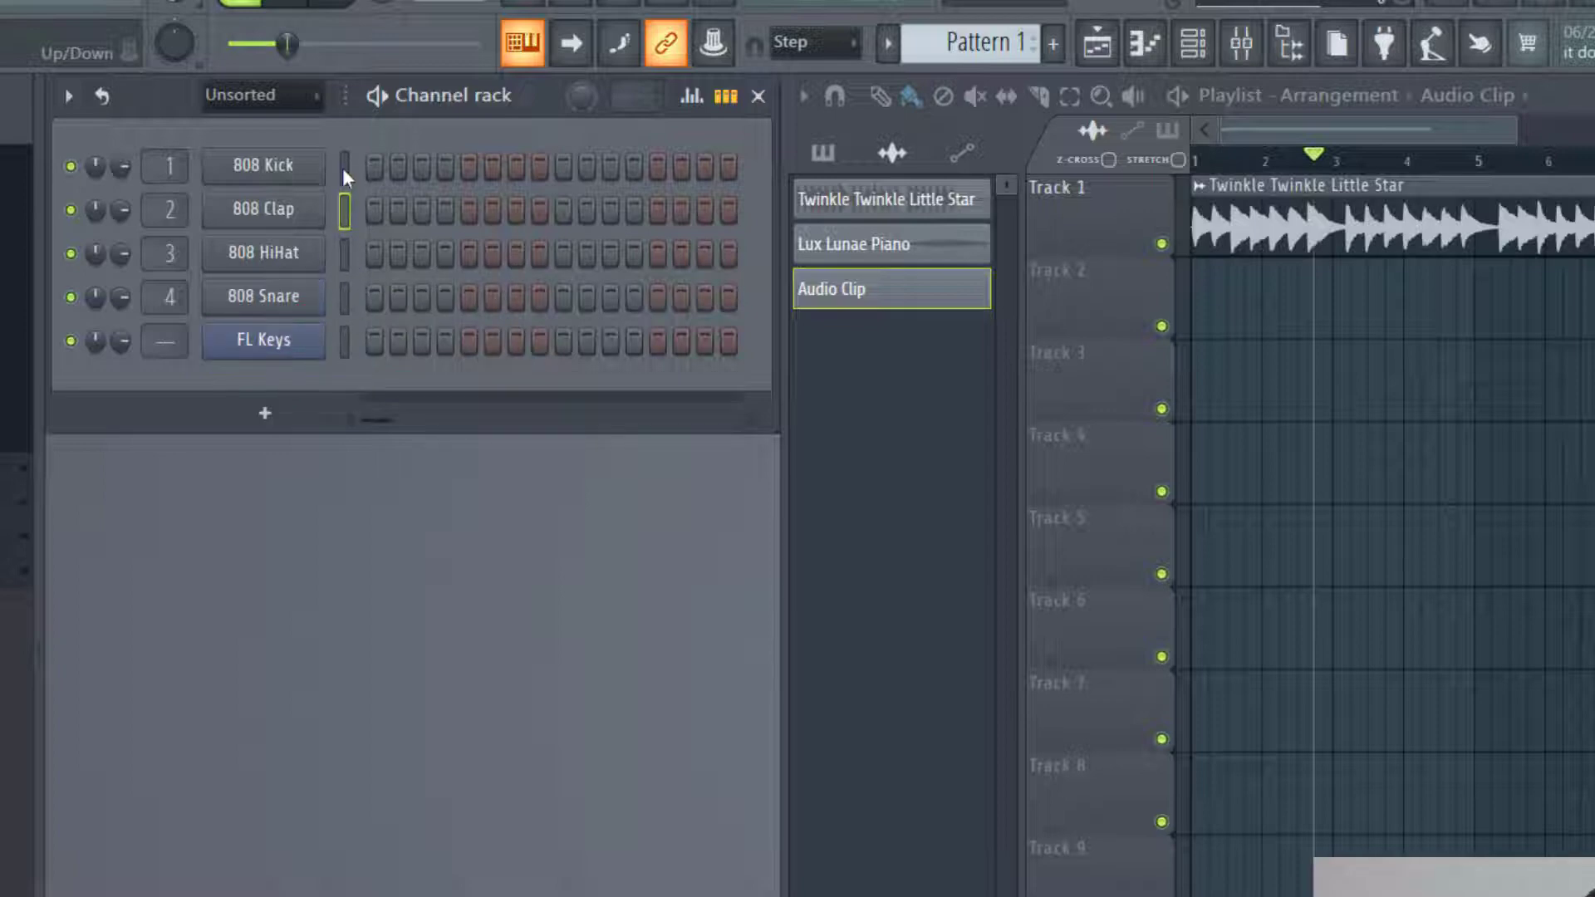
click(342, 339)
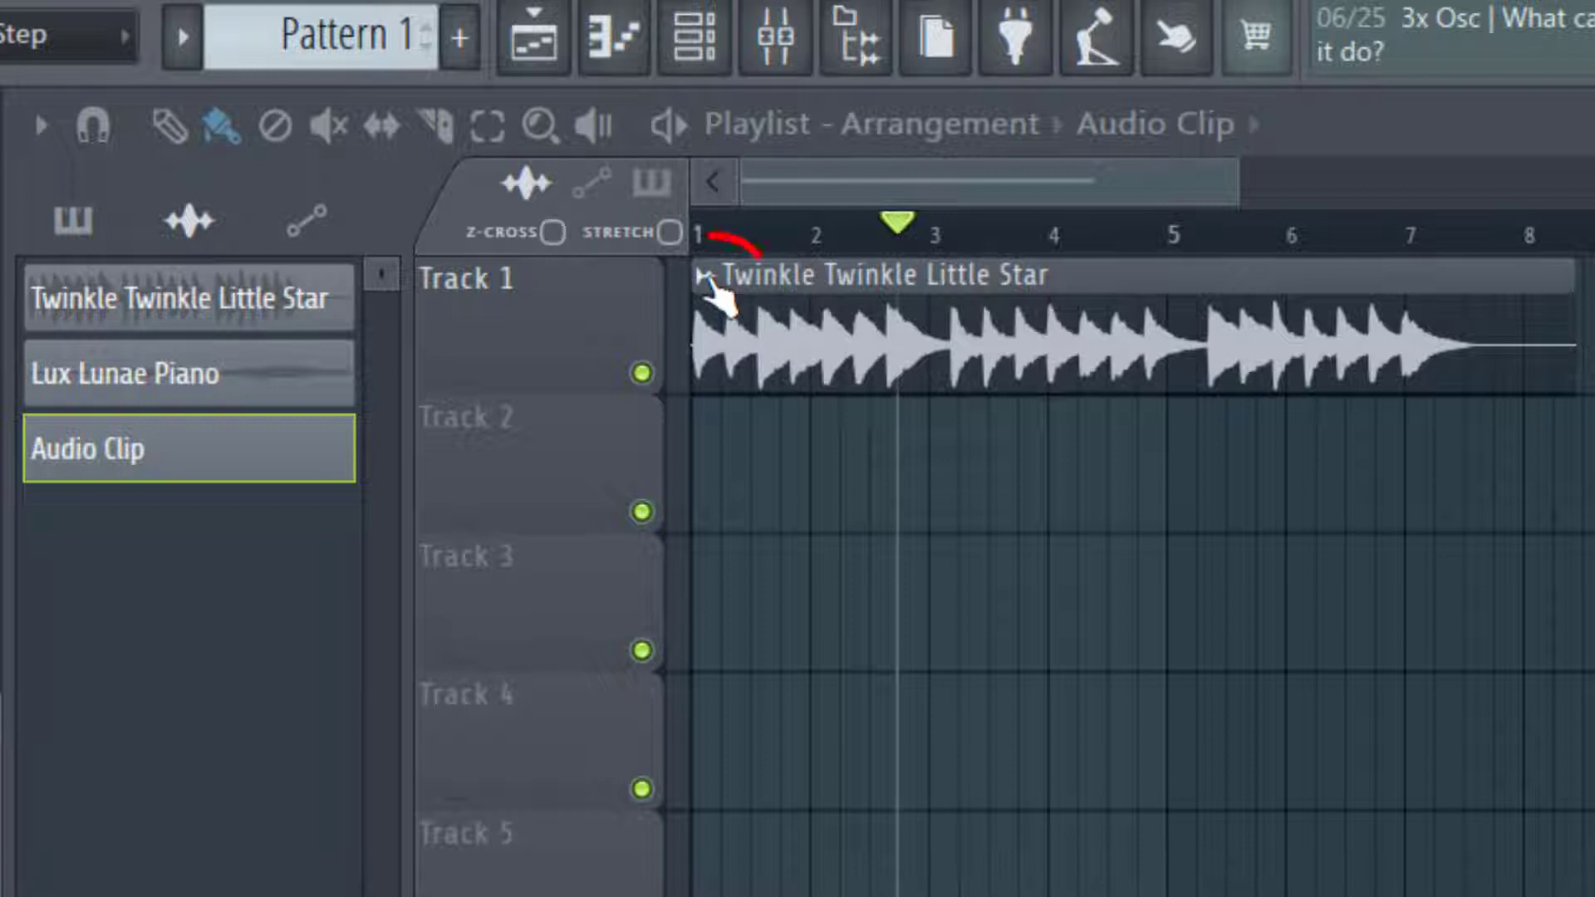
- Open the Twinkle Twinkle Little Star sample in Edison and use Convert to score to dump it to FL Keys' piano roll
right_click(714, 289)
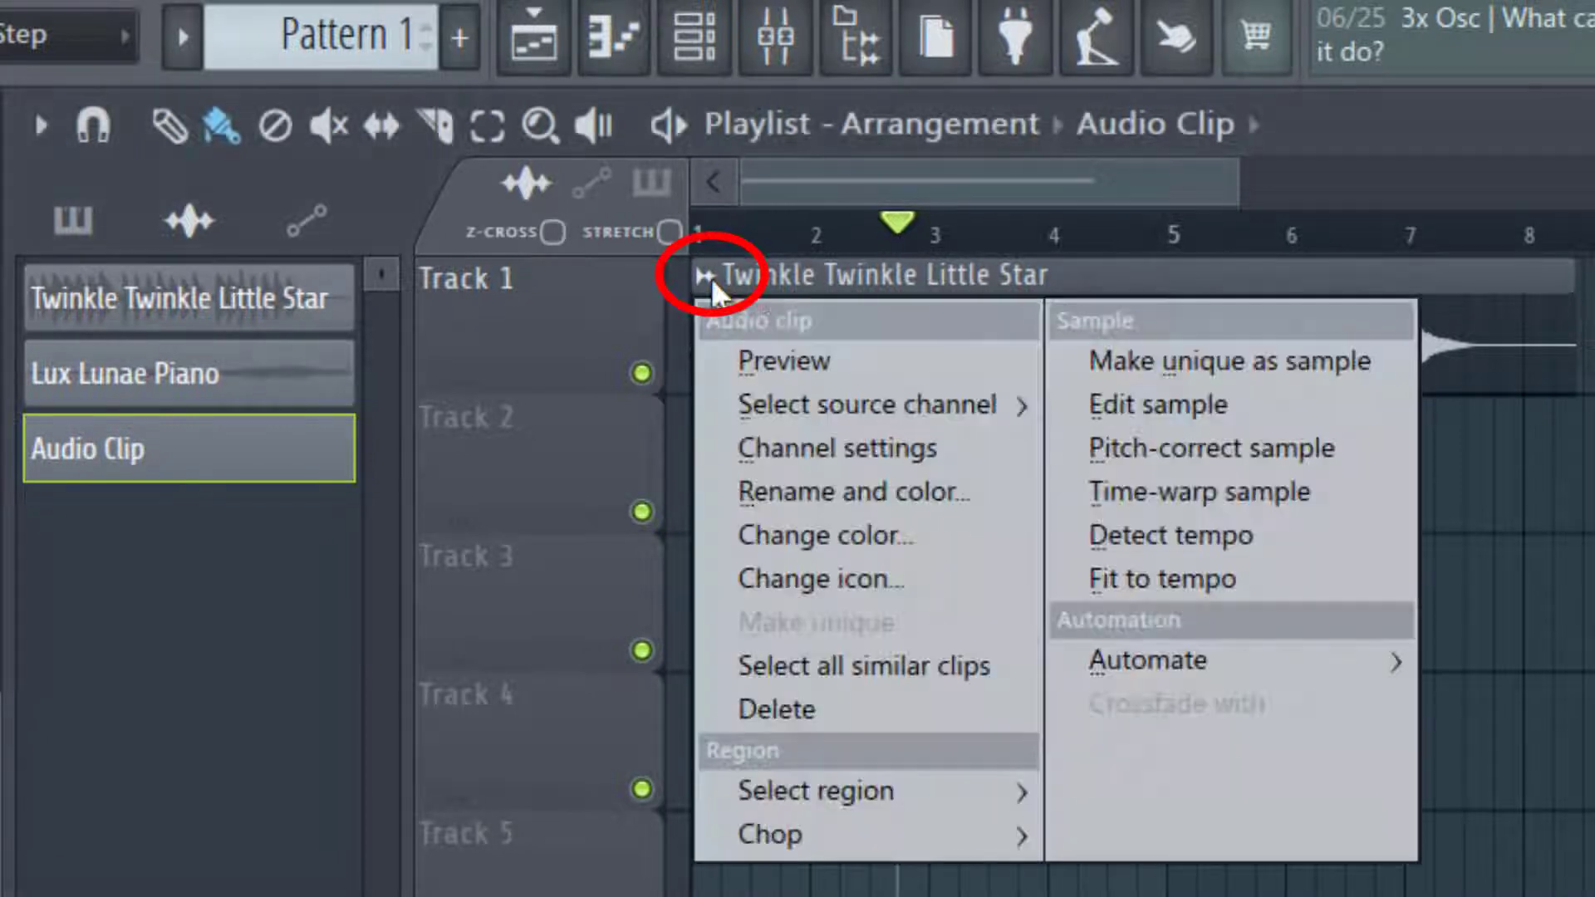
click(1201, 415)
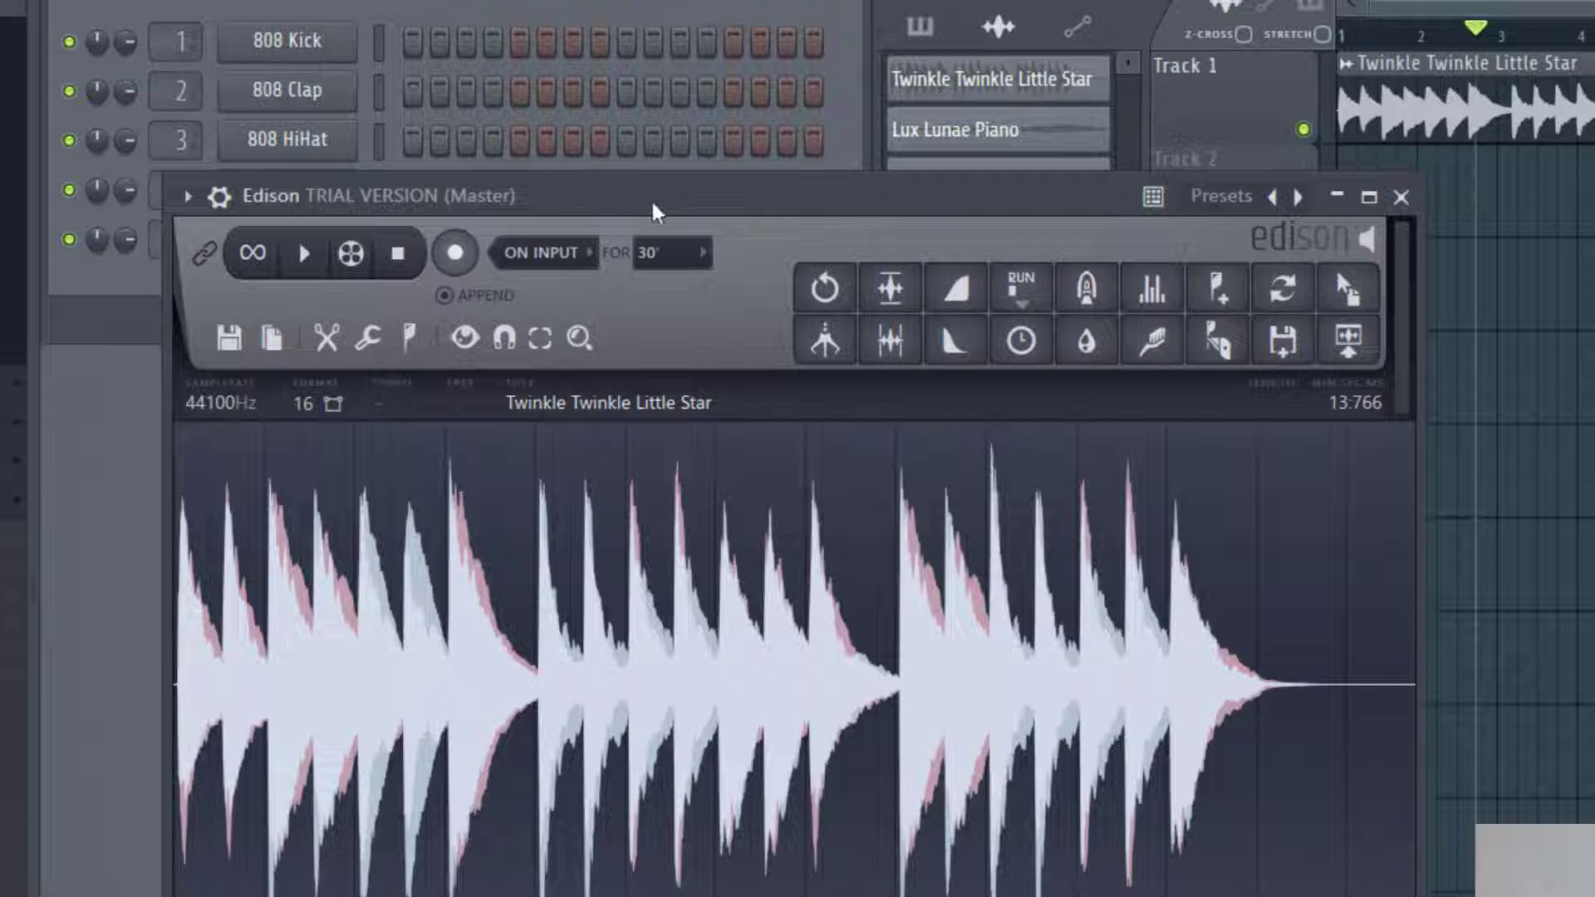
drag(657, 209, 664, 323)
click(381, 241)
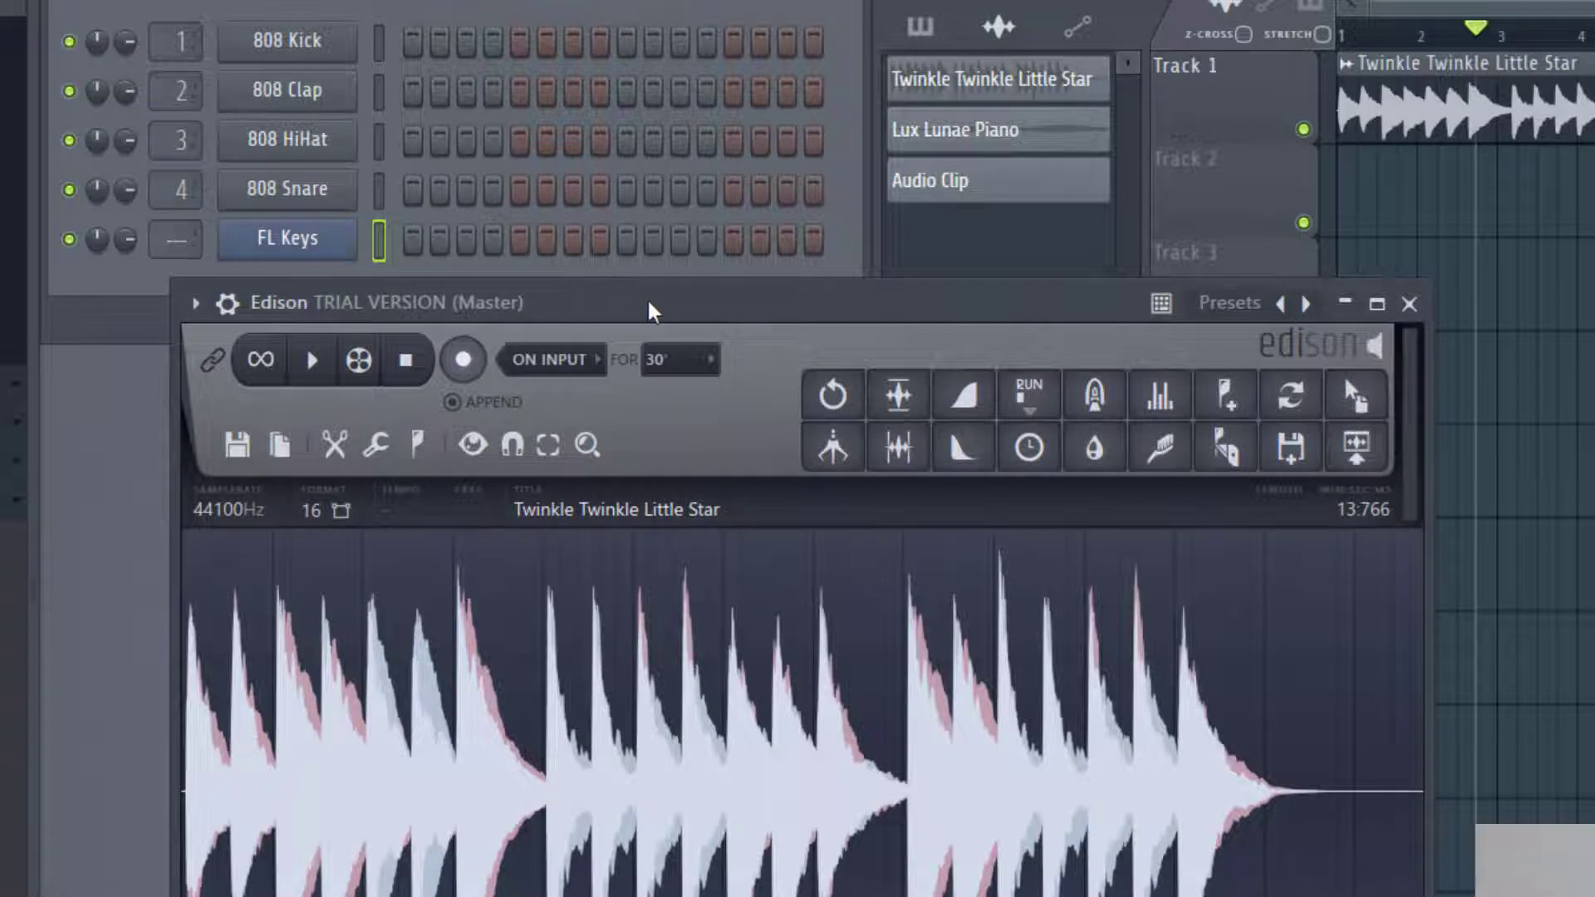
drag(651, 306, 652, 292)
click(374, 416)
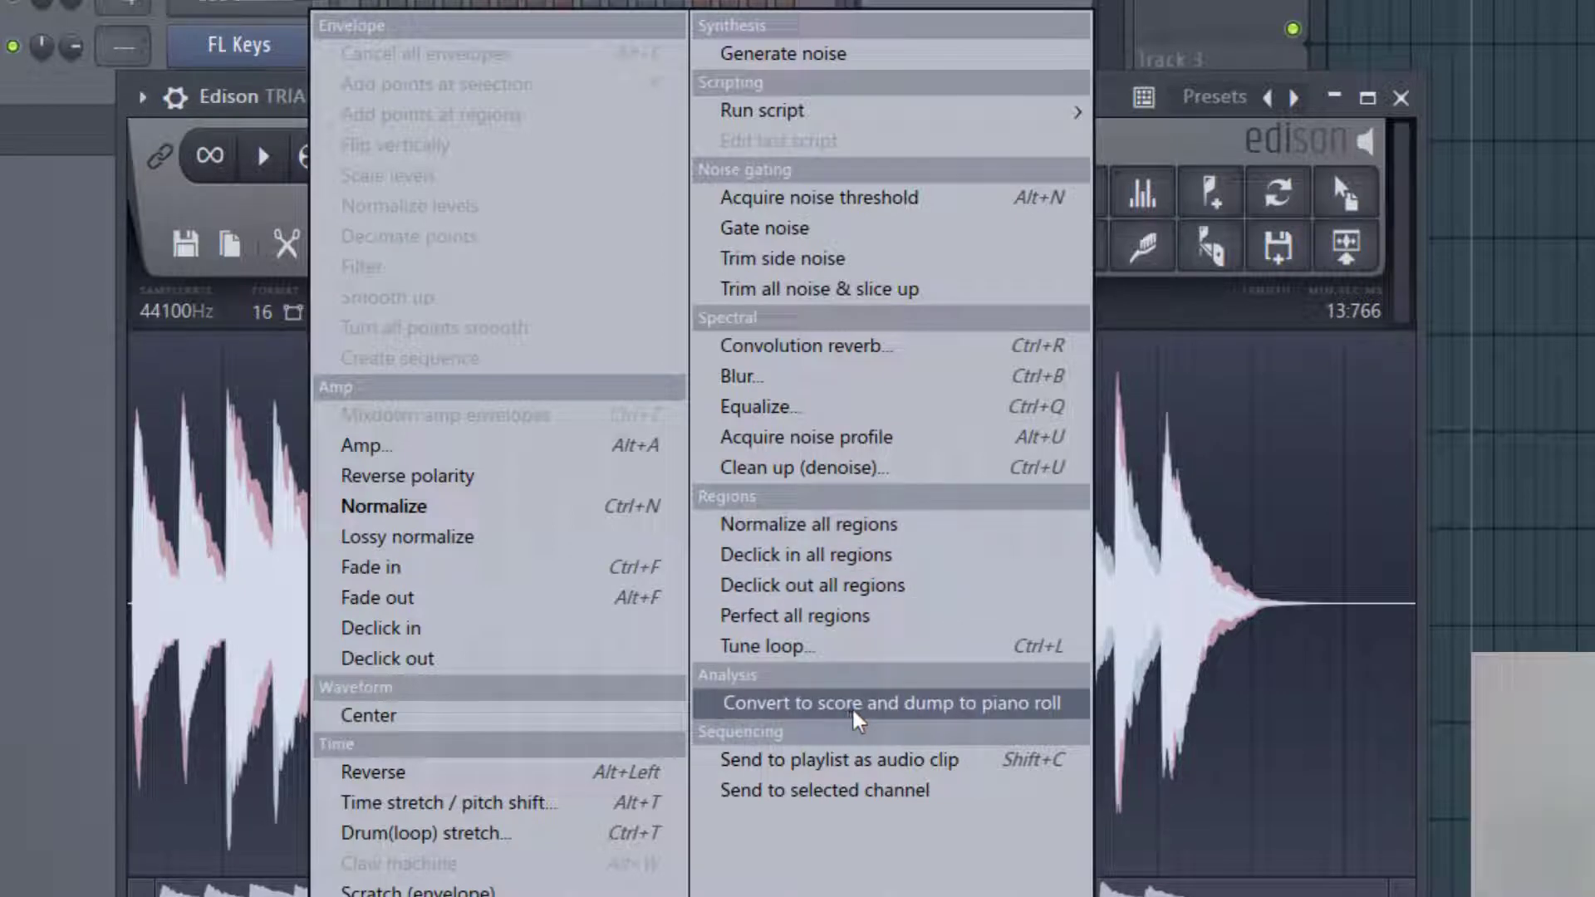
click(859, 713)
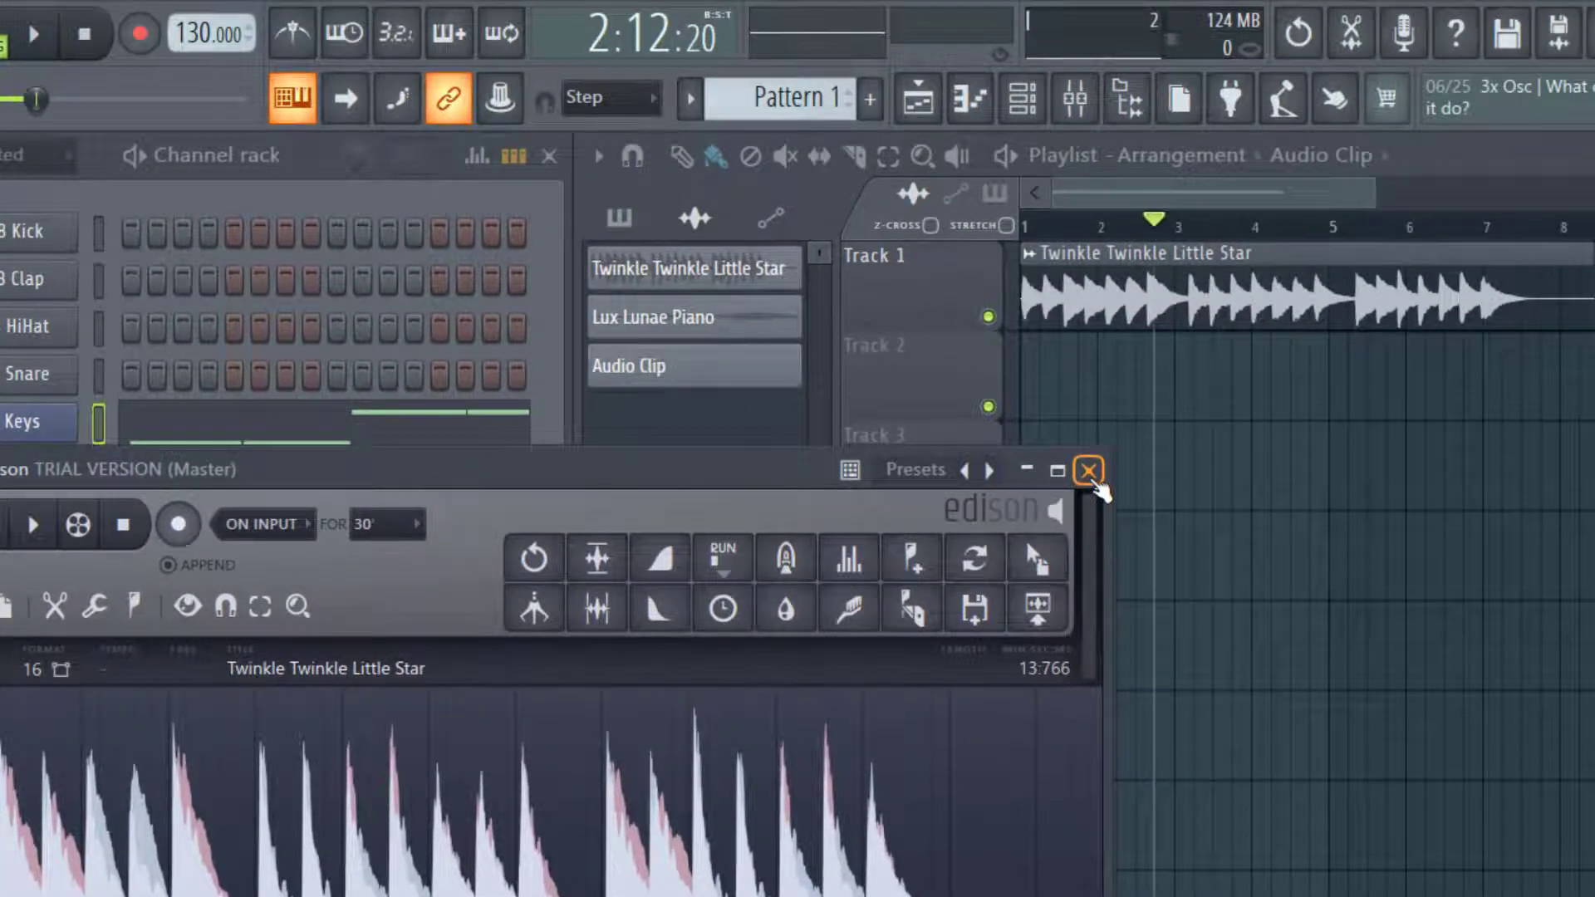
- Close Edison and place Pattern 1 on Track 2 of the playlist, starting at bar 1
click(1089, 470)
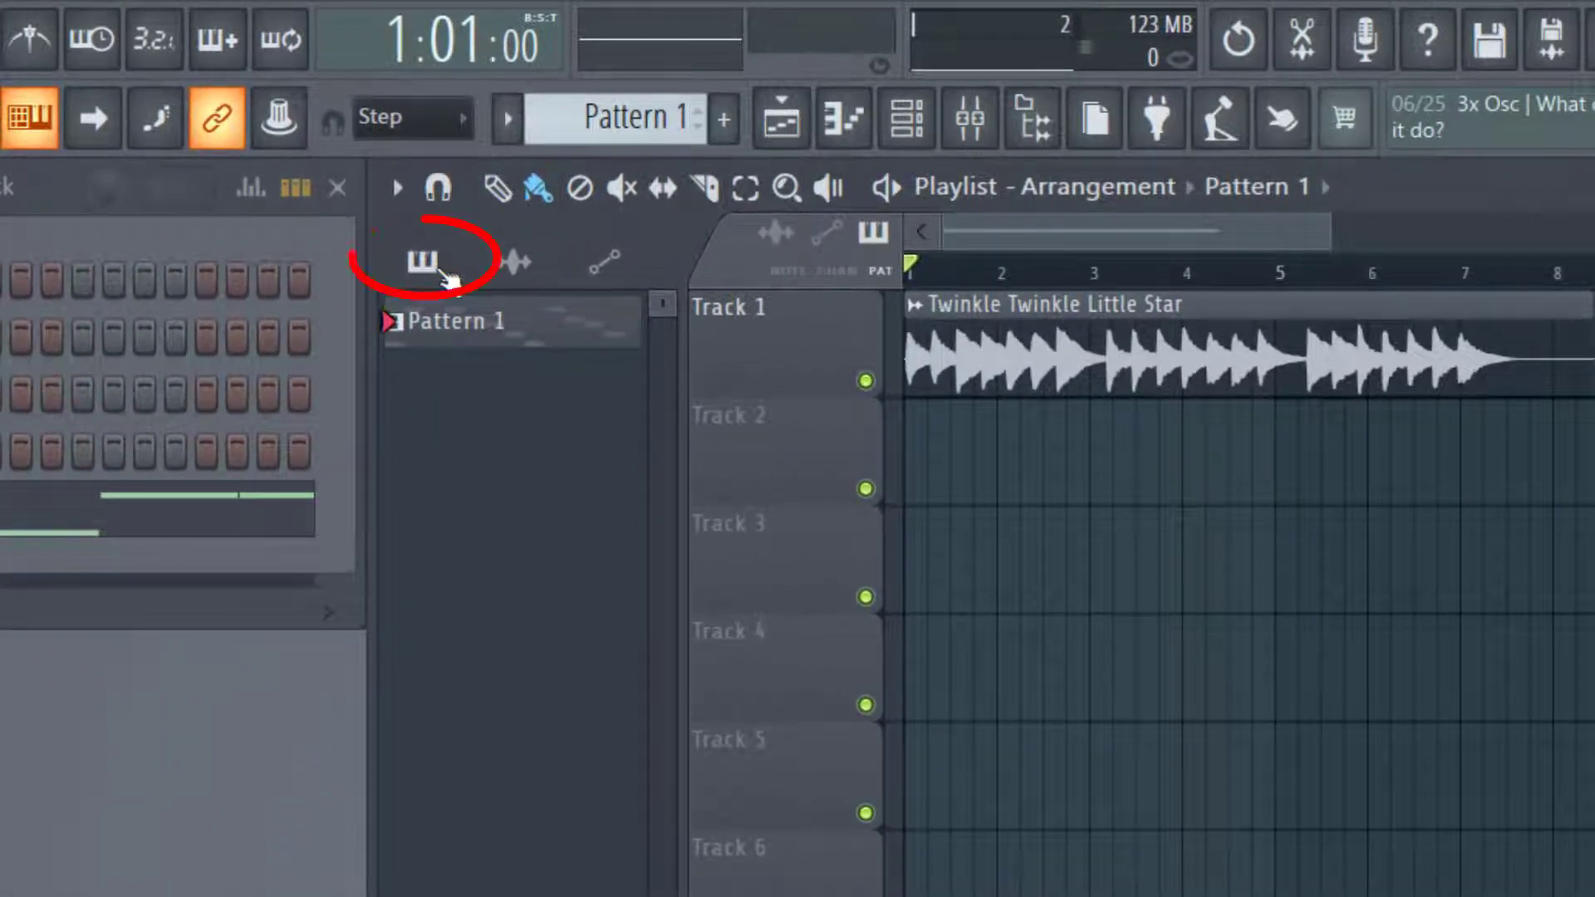
click(513, 265)
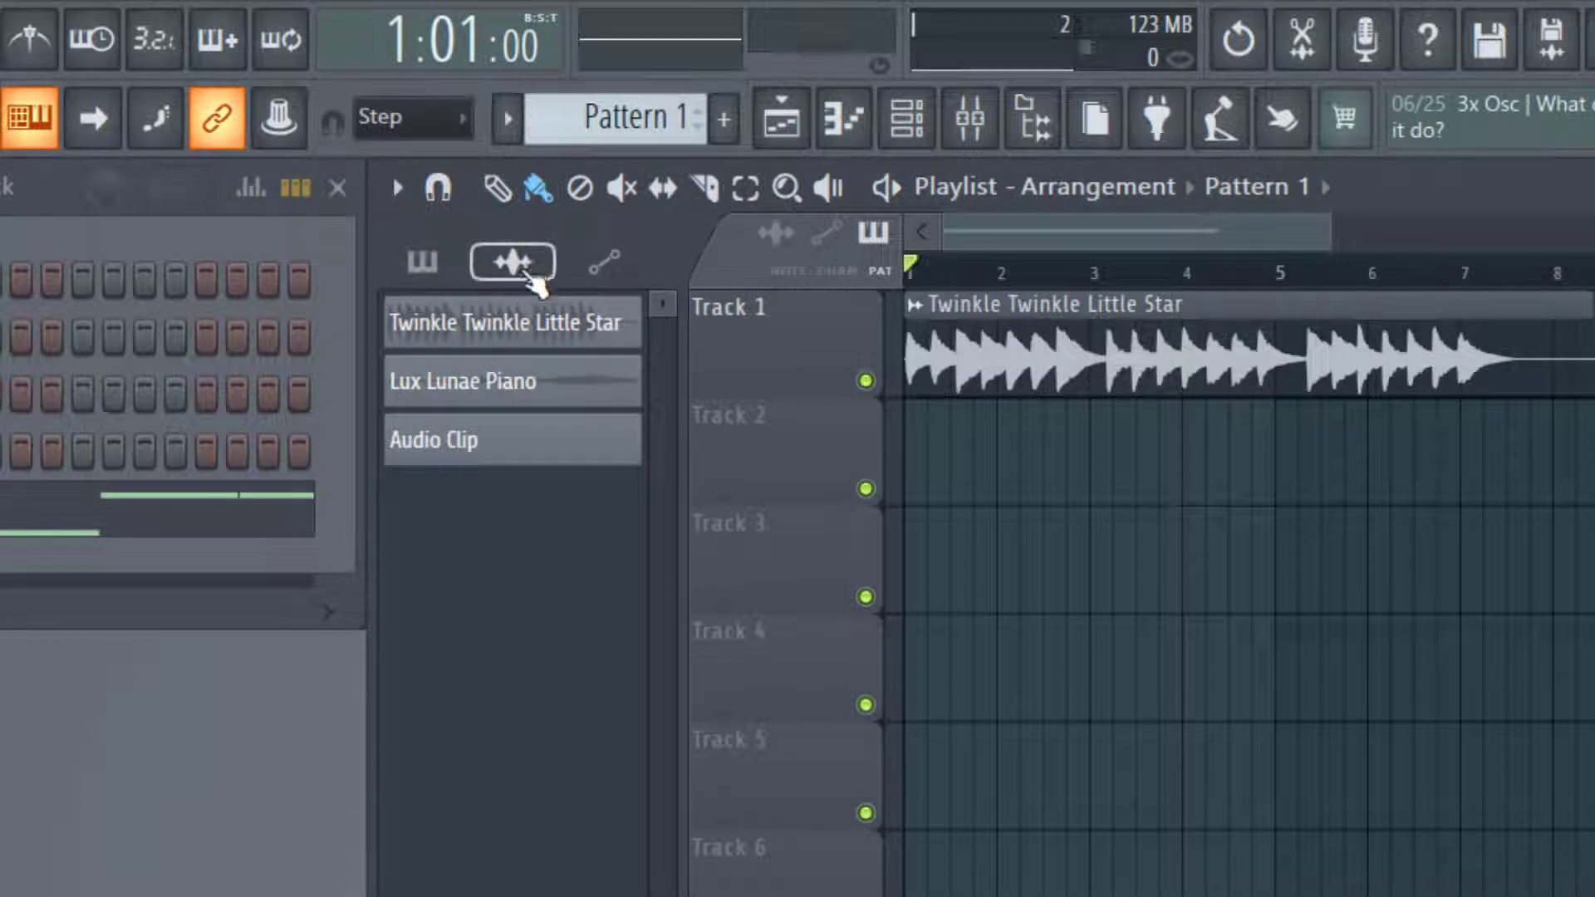
click(440, 264)
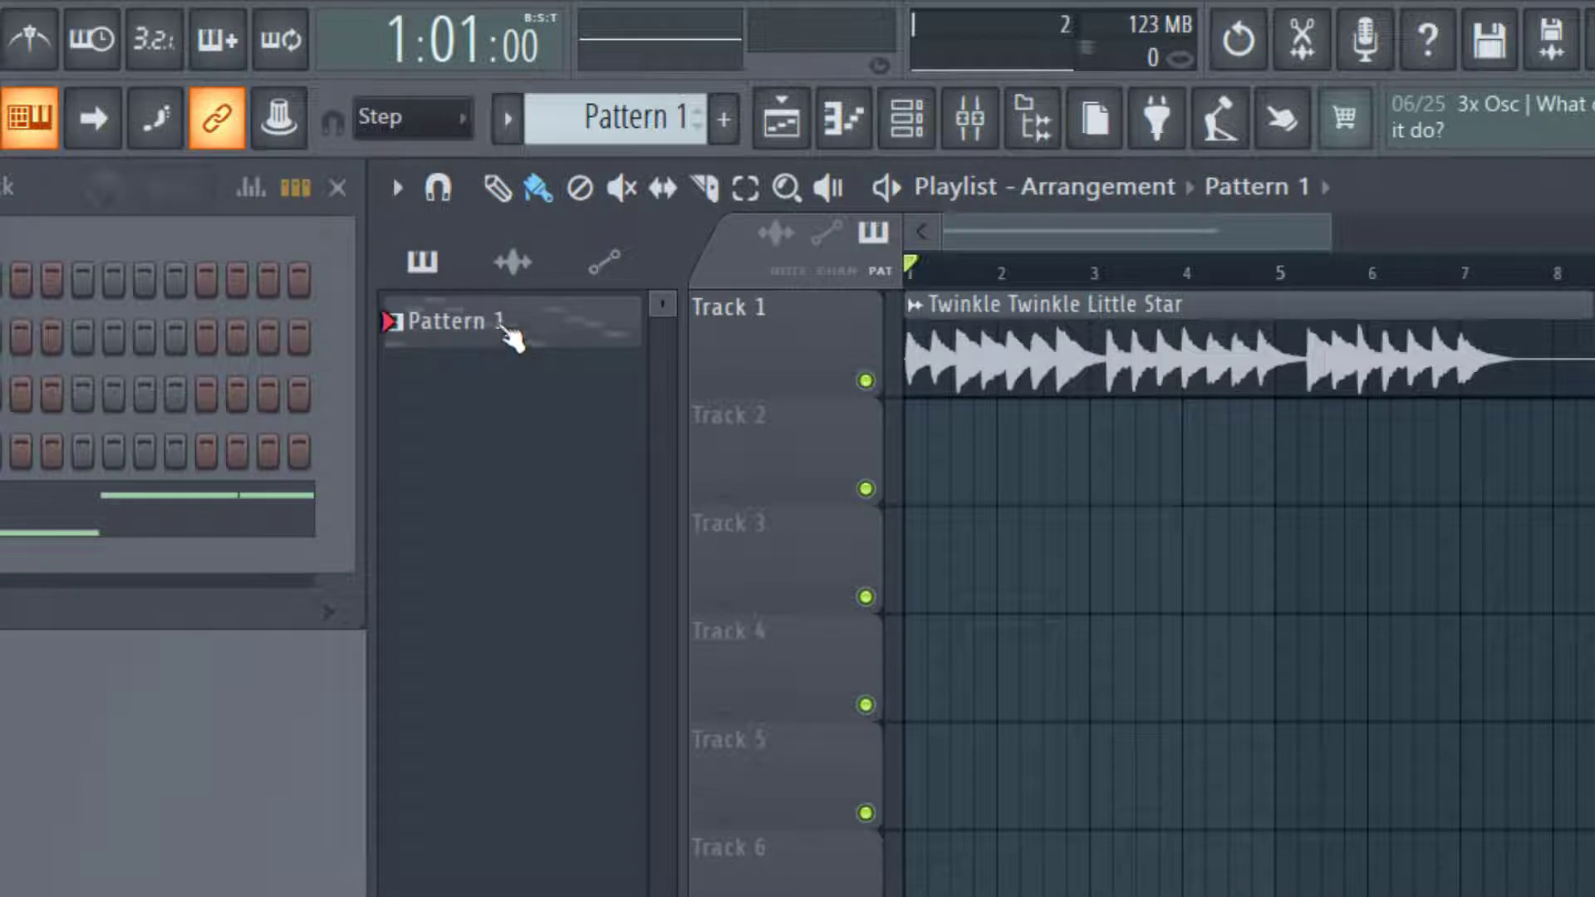
drag(508, 334, 1067, 426)
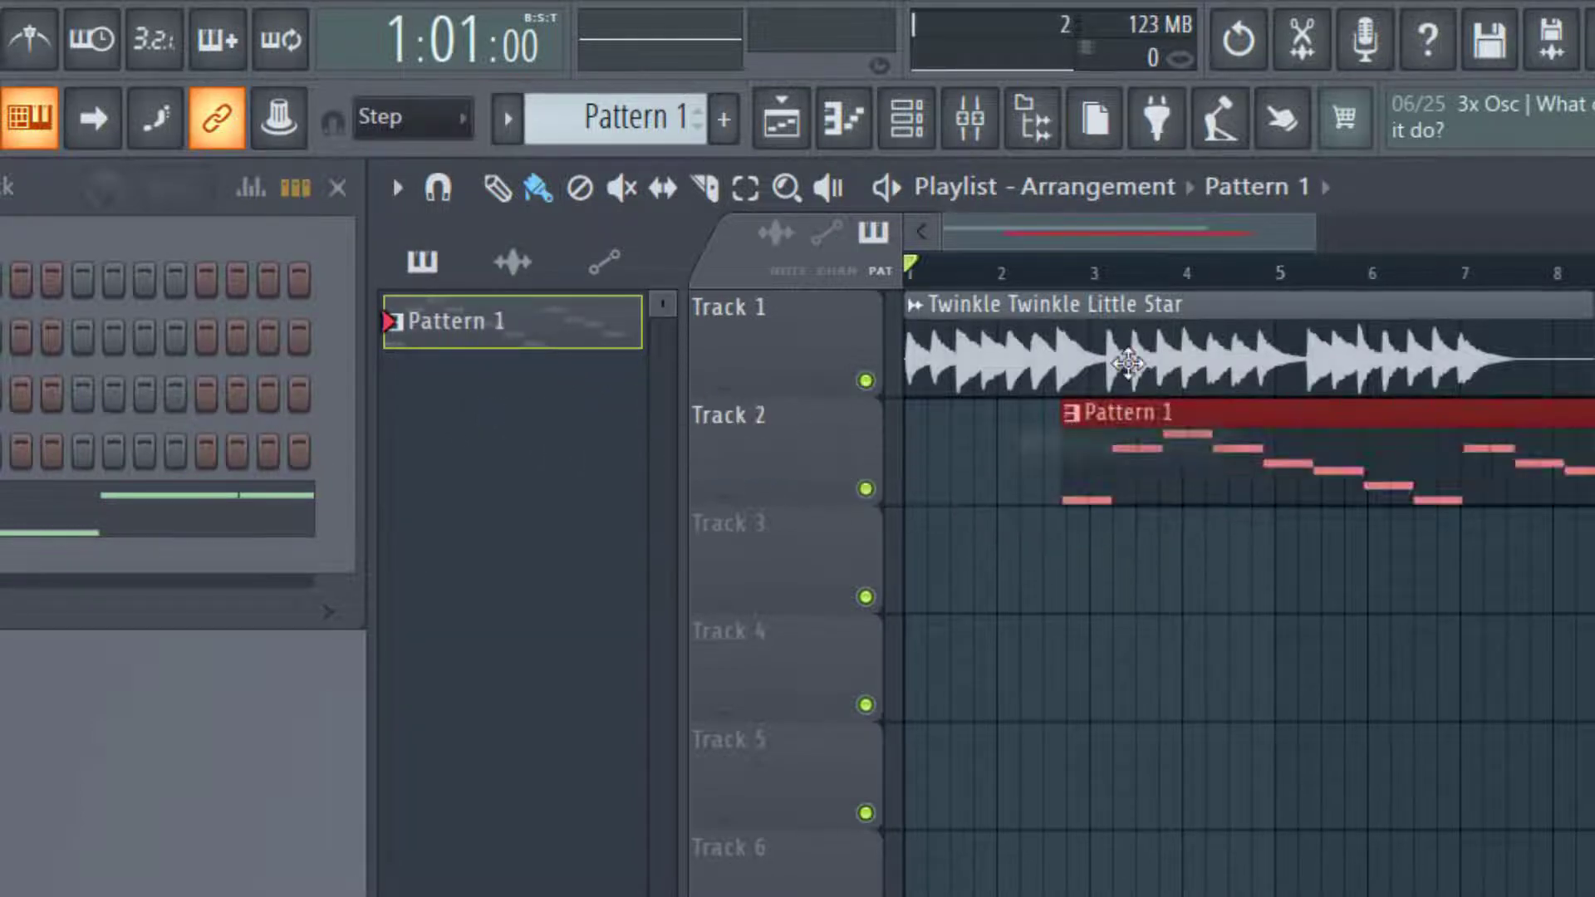
drag(1260, 407, 1109, 414)
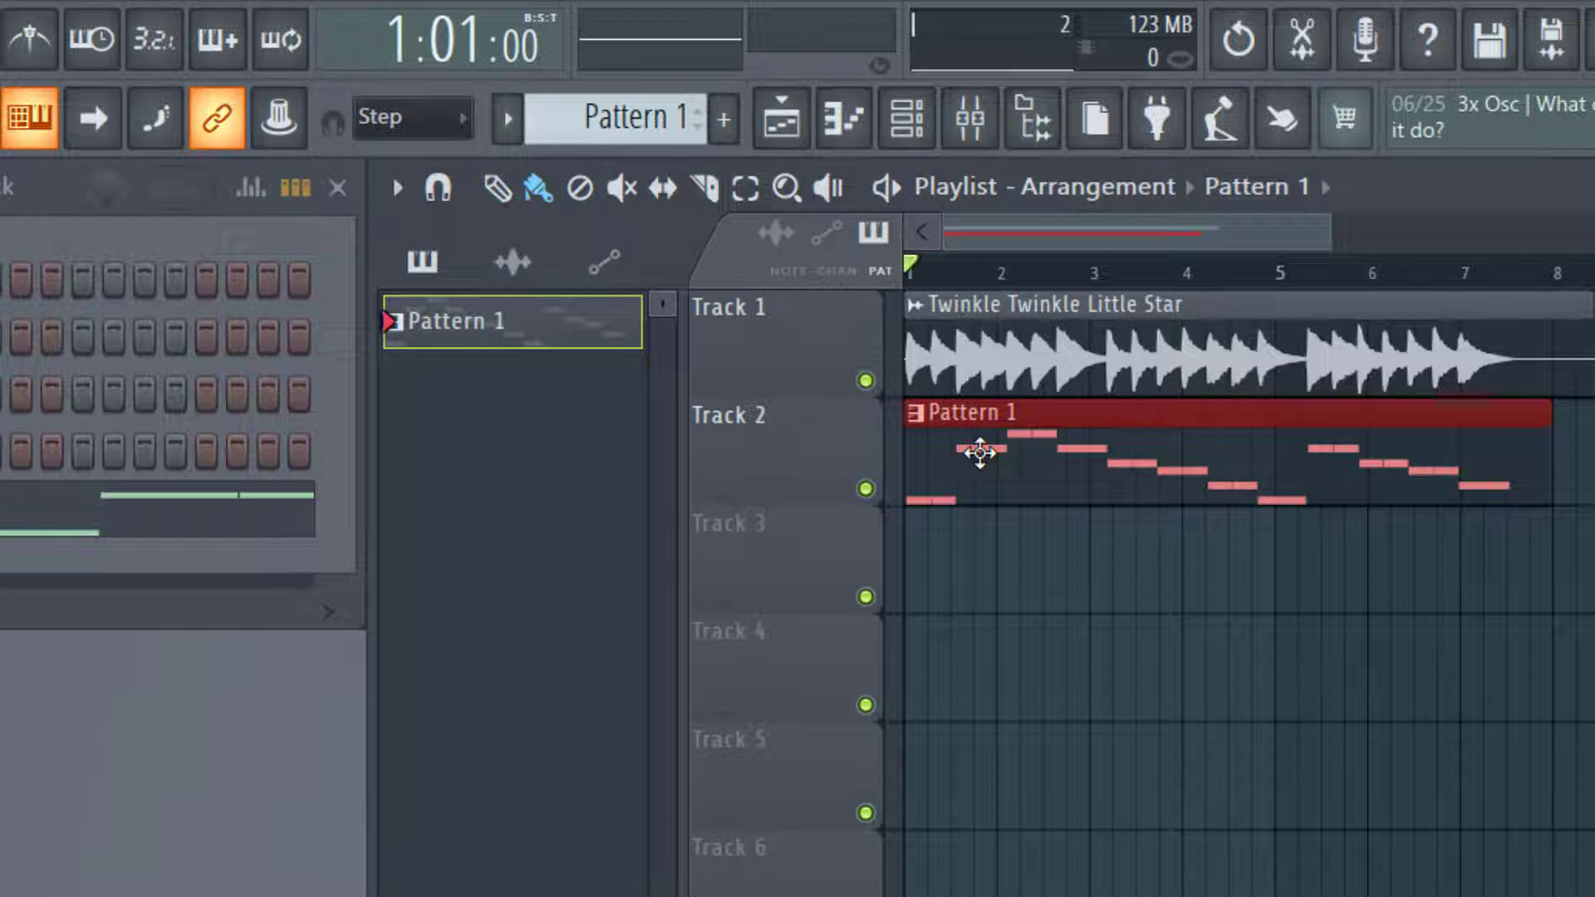
- Delete the Twinkle Twinkle Little Star audio clip and play the song to hear the melody
key(Delete)
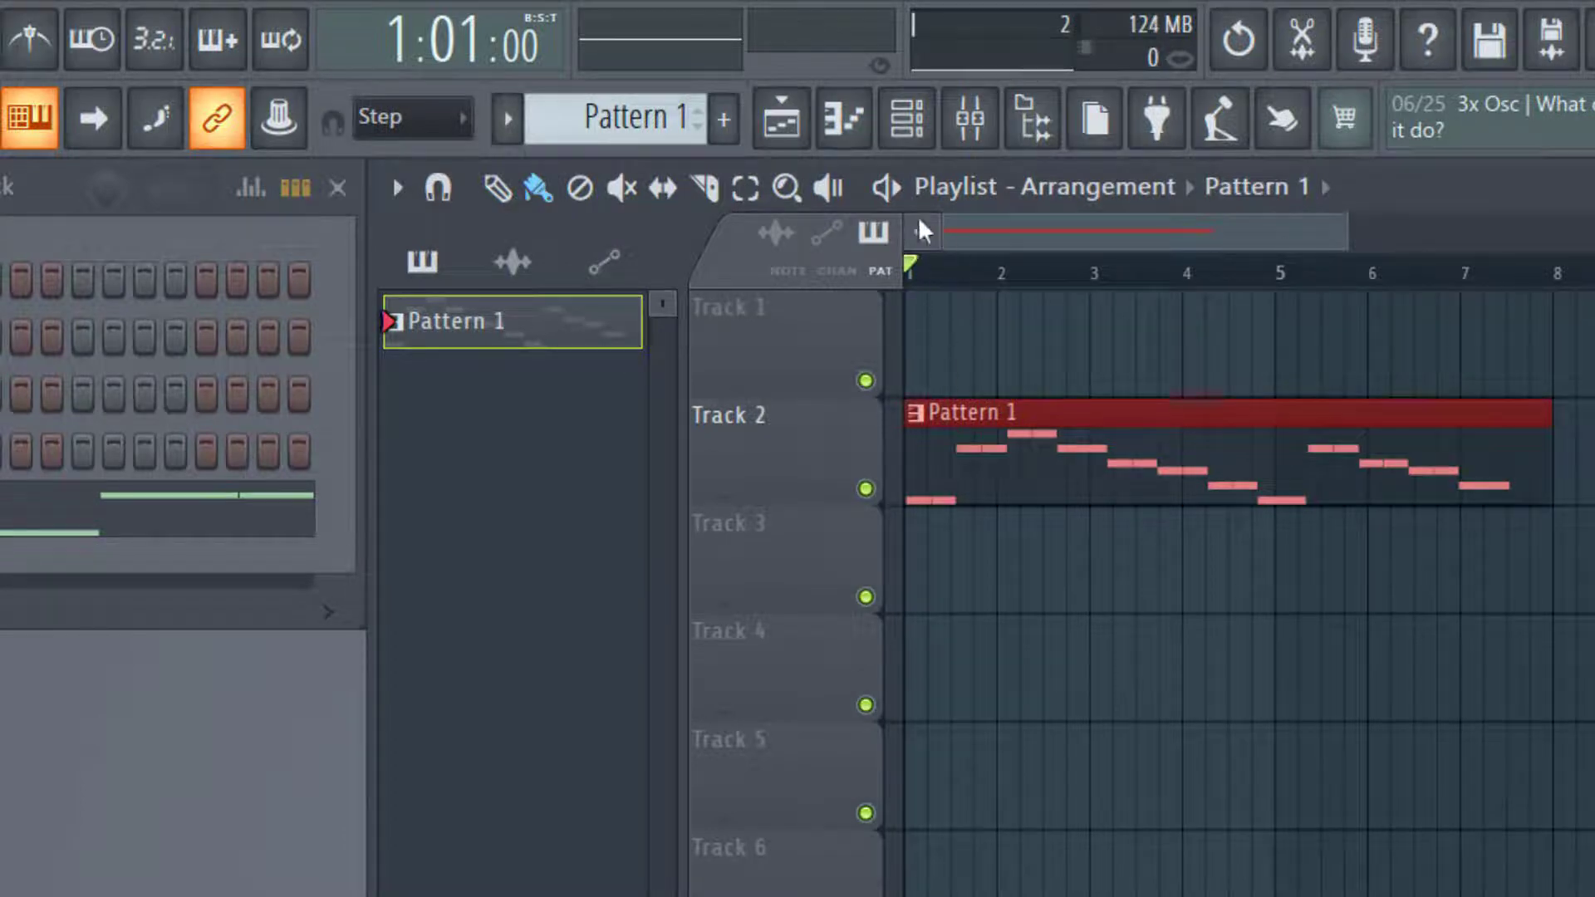
key(space)
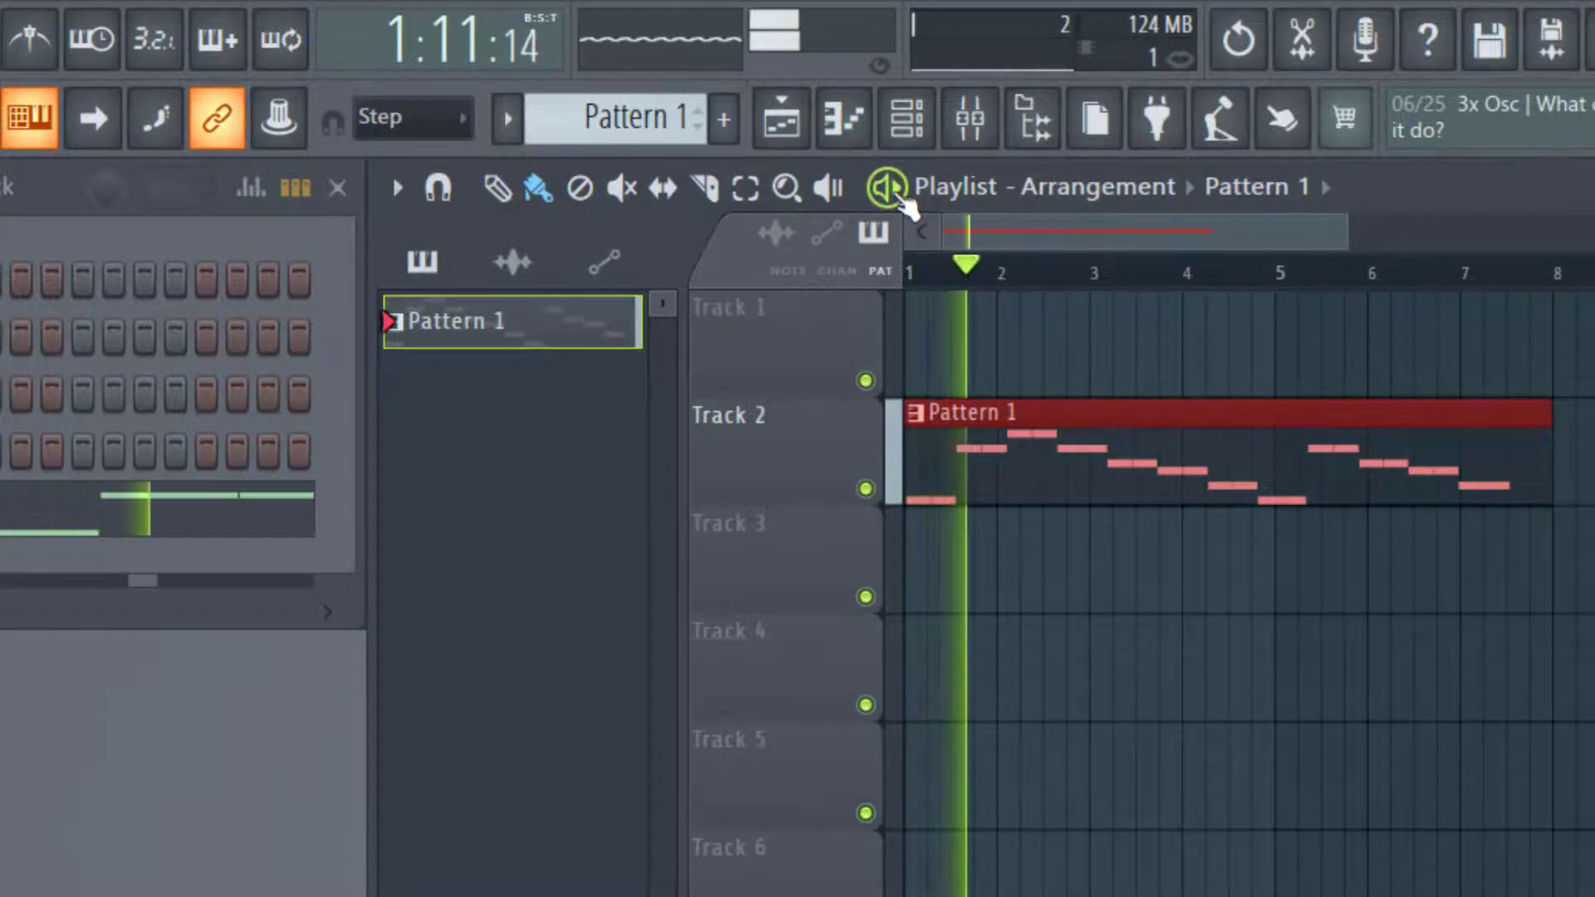
key(space)
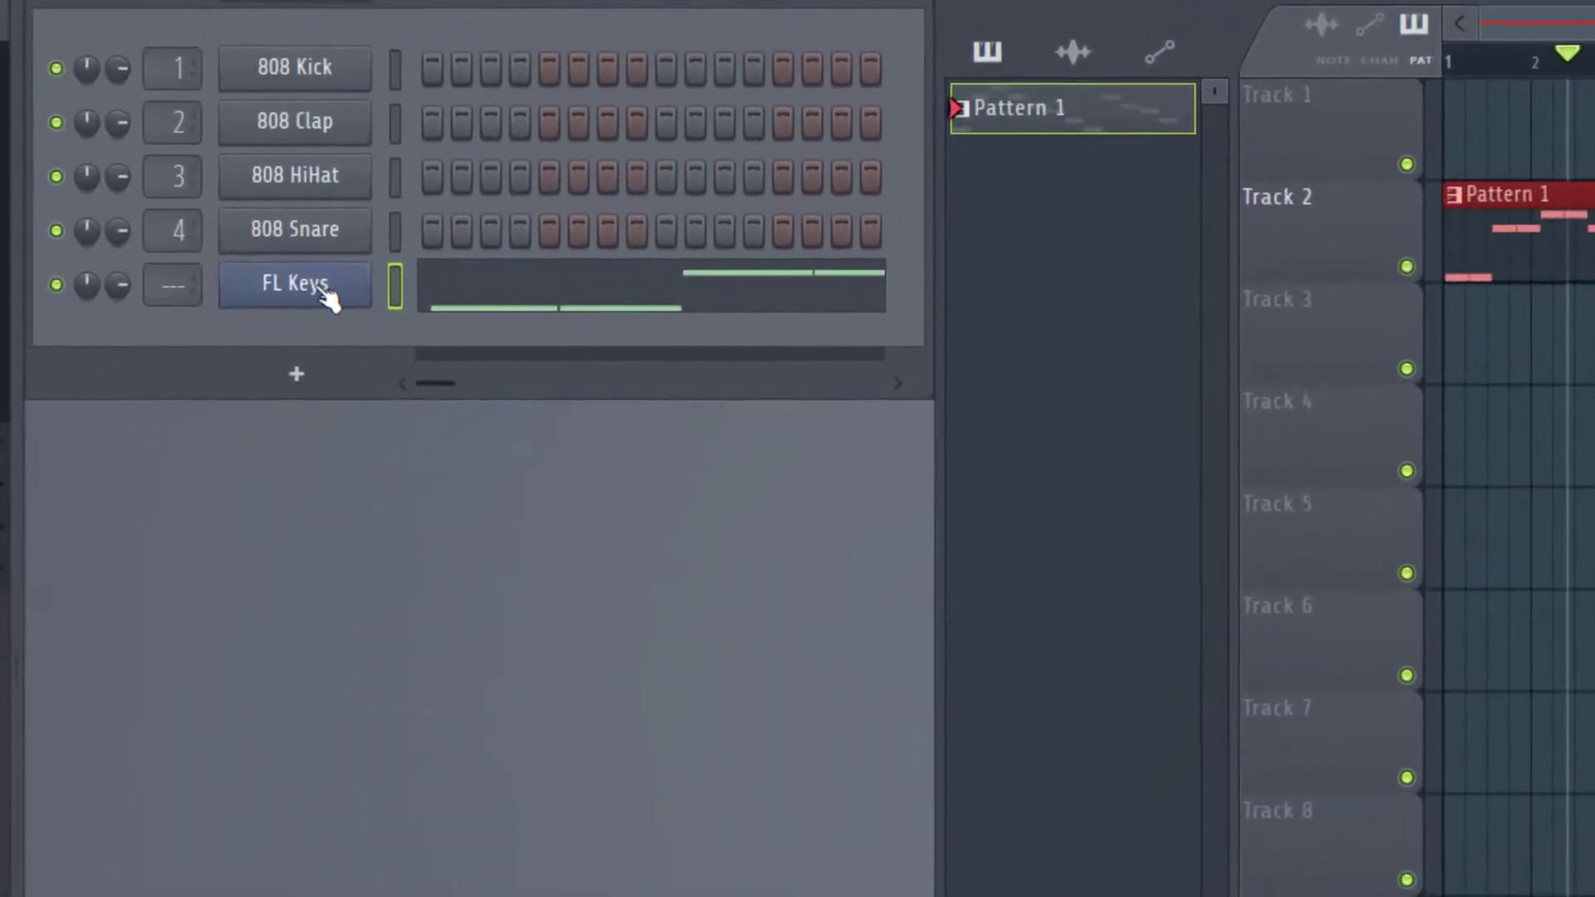
- Check the FL Keys instrument's preset list, keeping the Rhodes (FL) sound
click(327, 295)
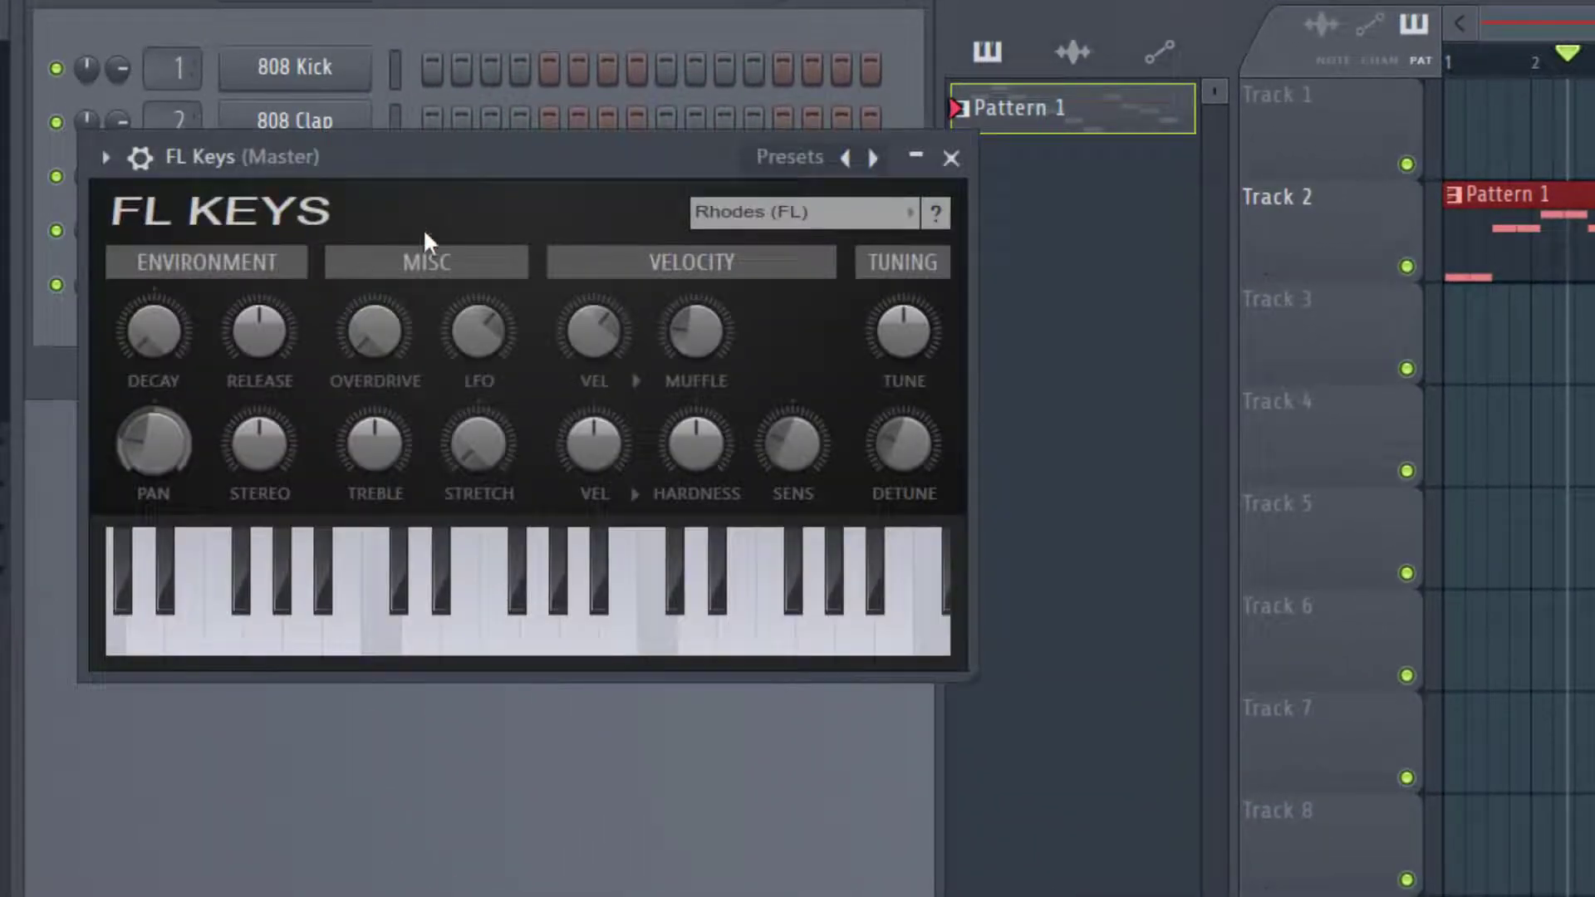
click(910, 214)
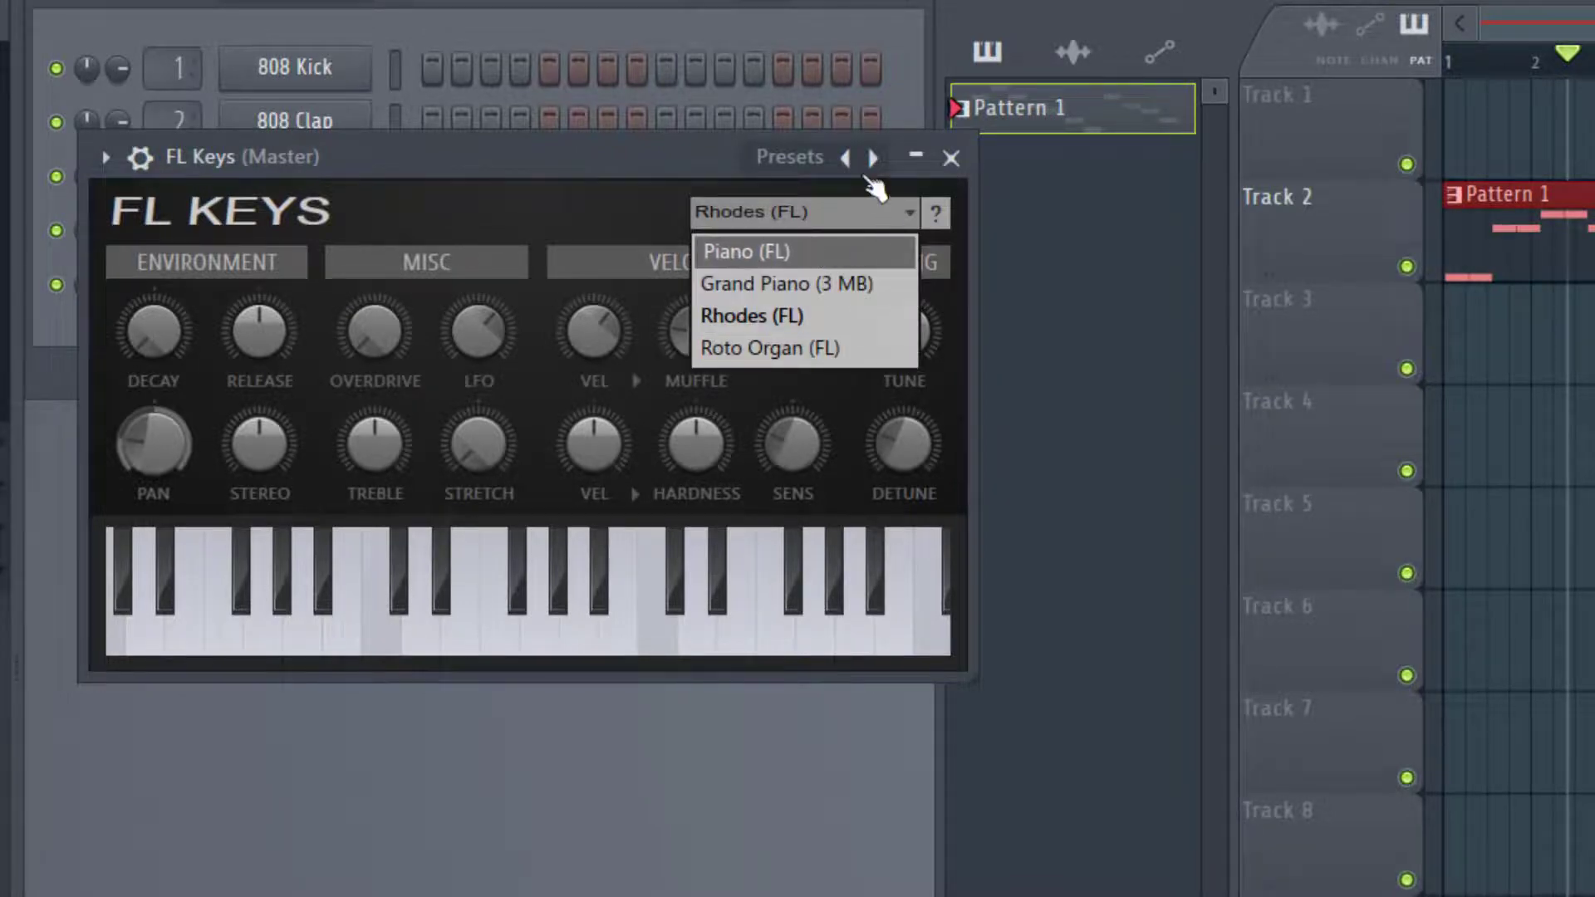
click(952, 158)
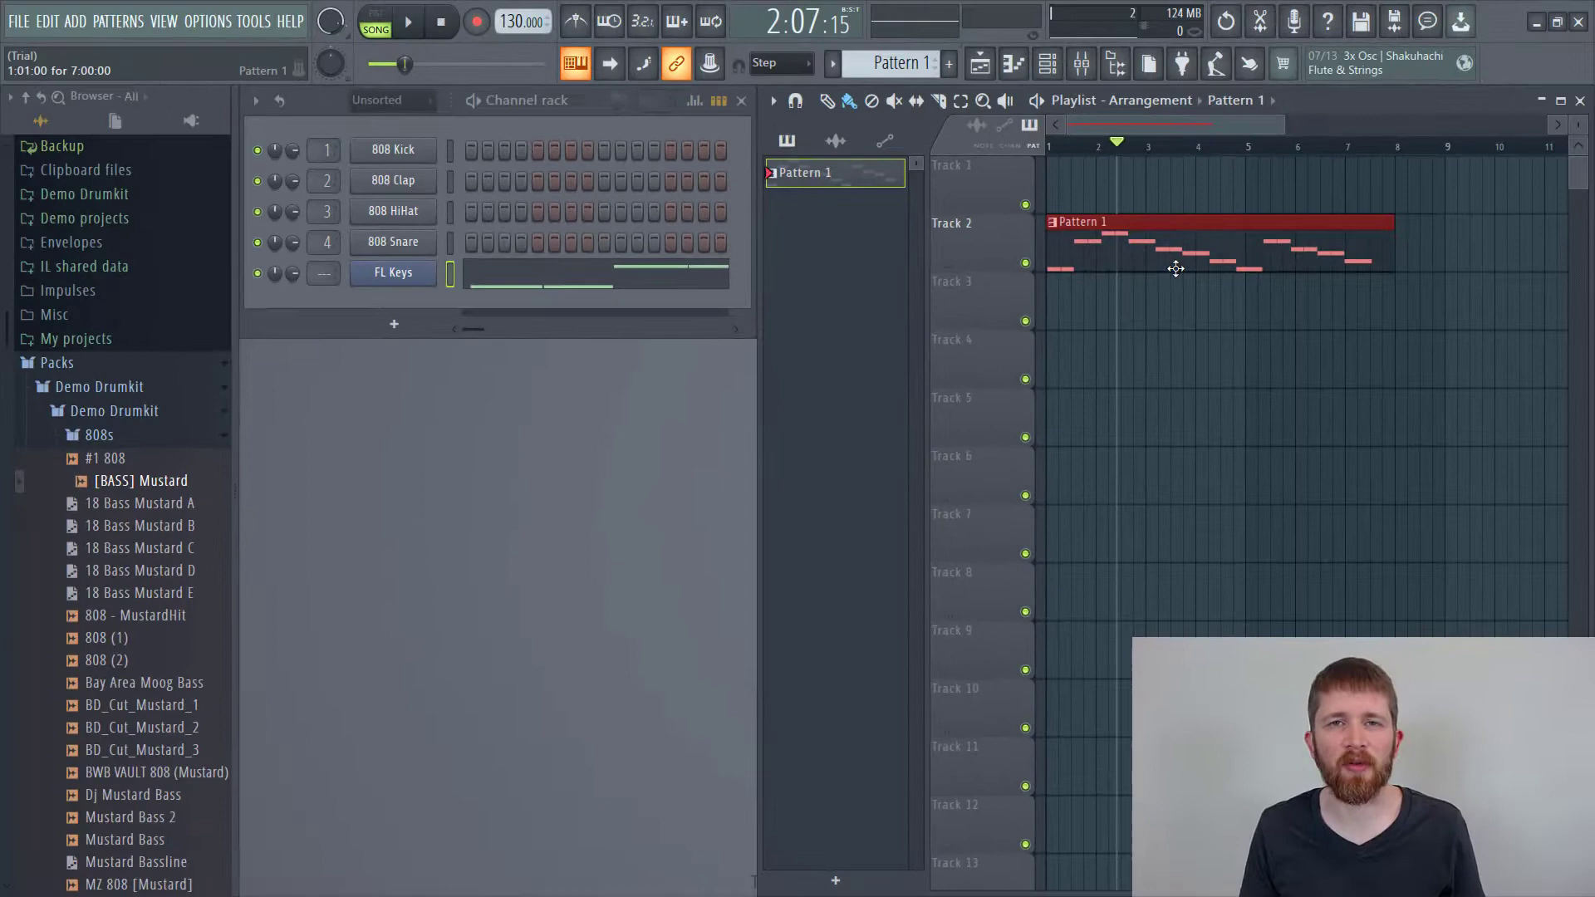